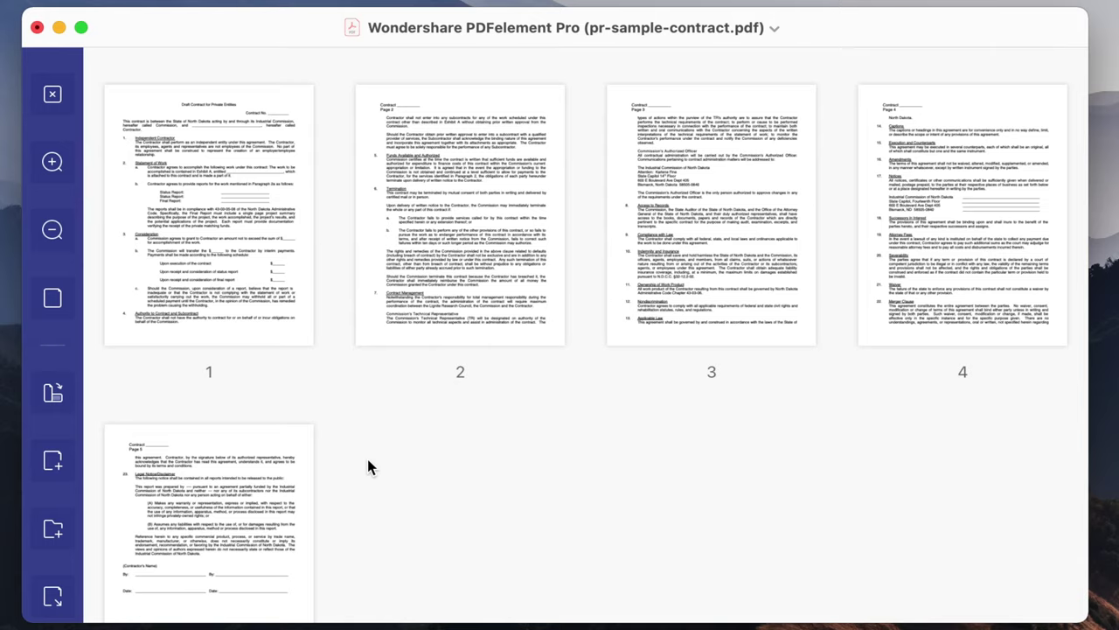
Step: Open page 5 of the contract for editing
{"action": "scroll", "coordinate": [366, 455], "scroll_direction": "down", "scroll_amount": 3}
{"action": "left_click", "coordinate": [265, 463]}
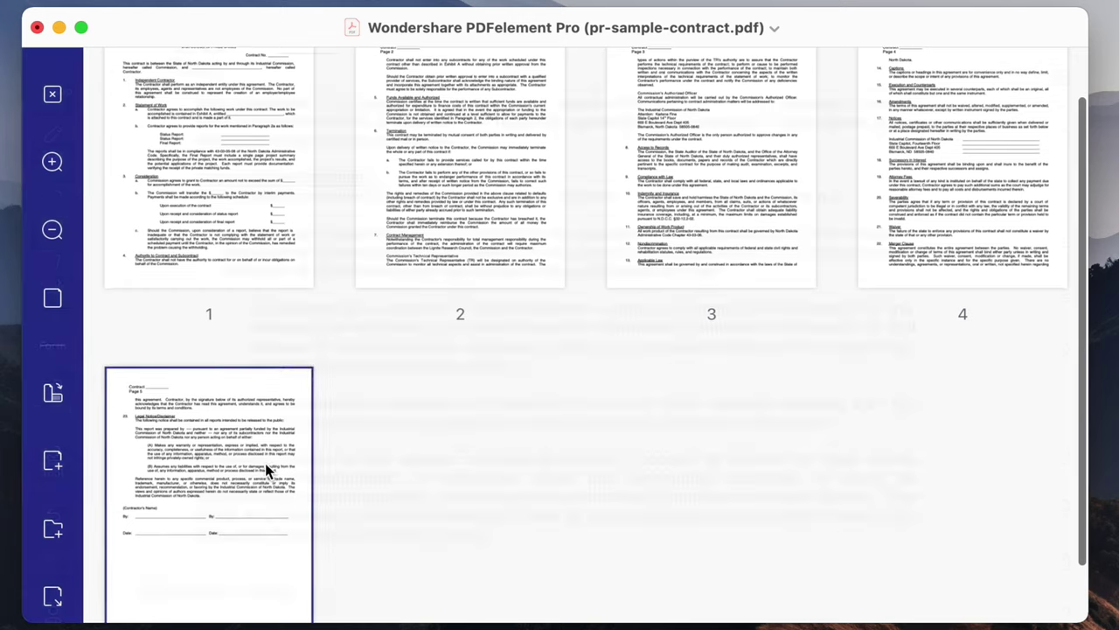
{"action": "double_click", "coordinate": [265, 462]}
{"action": "scroll", "coordinate": [265, 463], "scroll_direction": "down", "scroll_amount": 5}
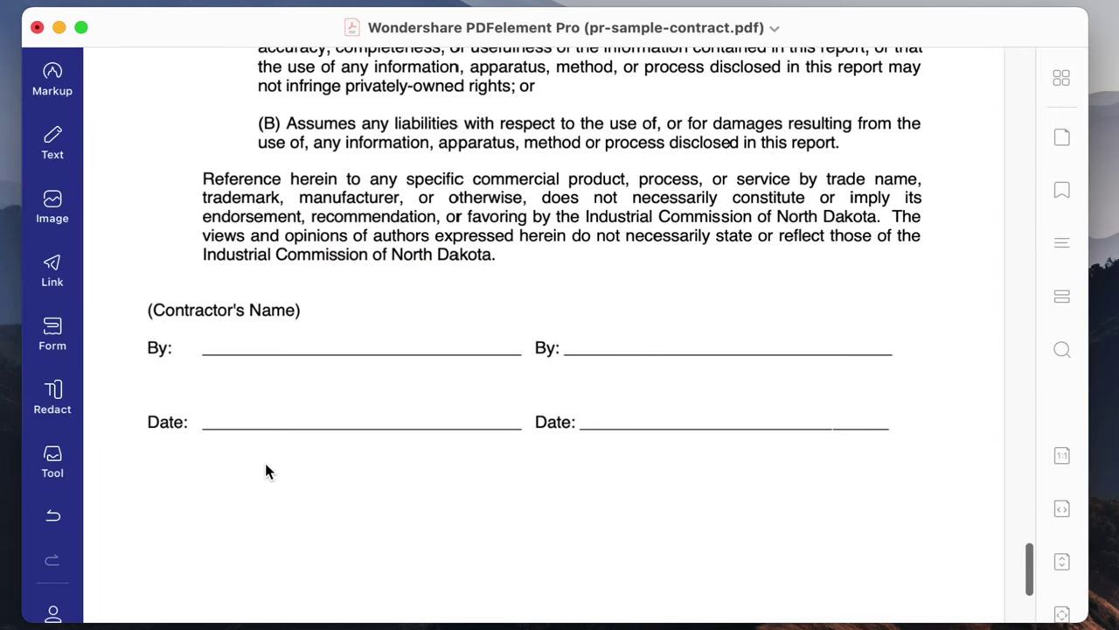
Step: Enter December 16, 2020 on the first Date line, then OCR the scan and nudge a paragraph right
{"action": "left_click", "coordinate": [76, 145]}
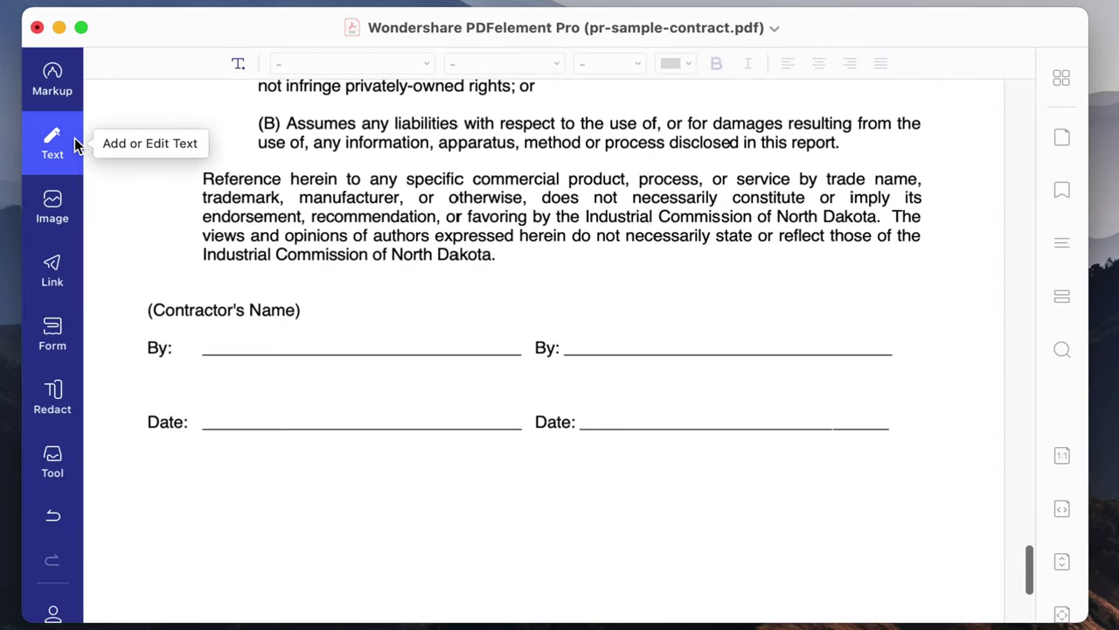
{"action": "left_click", "coordinate": [237, 64]}
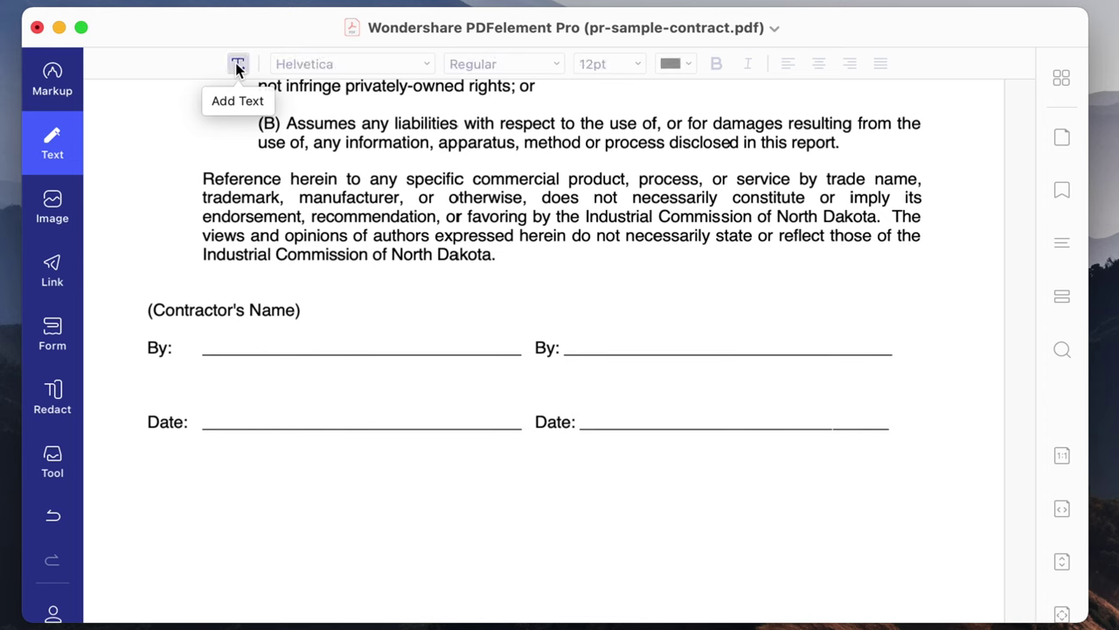
{"action": "left_click", "coordinate": [219, 417]}
{"action": "type", "text": "De"}
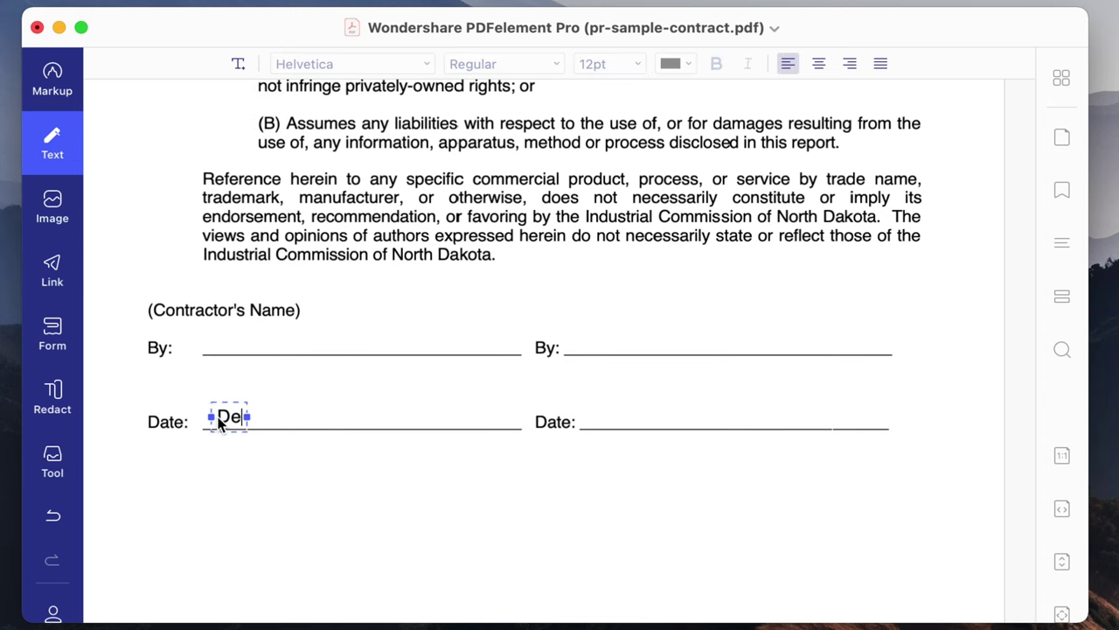
{"action": "type", "text": "cember"}
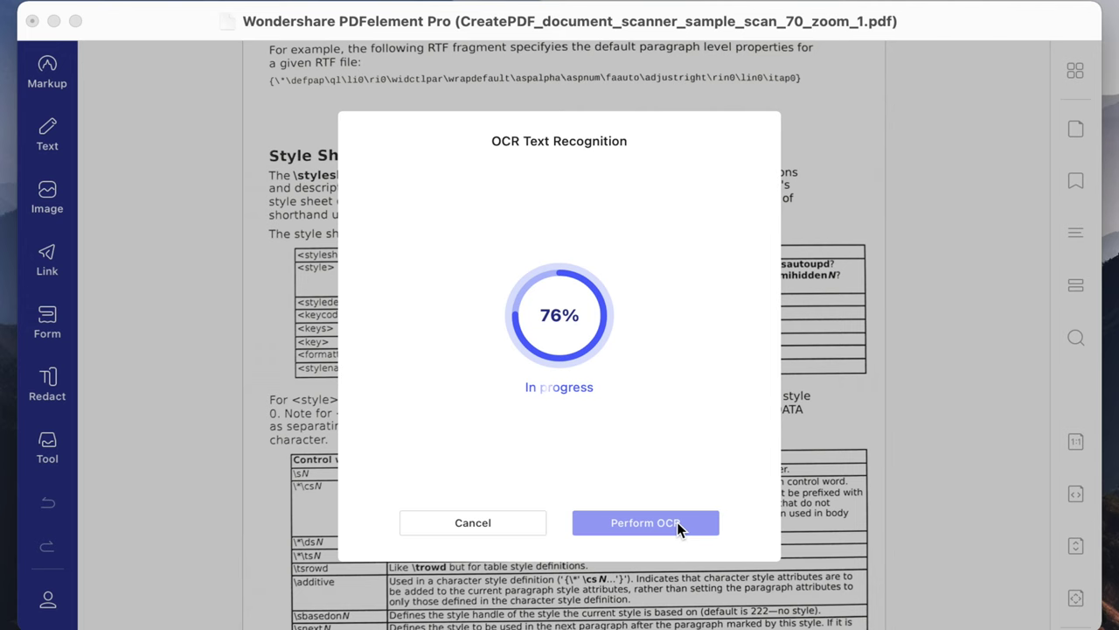
{"action": "left_click", "coordinate": [677, 522]}
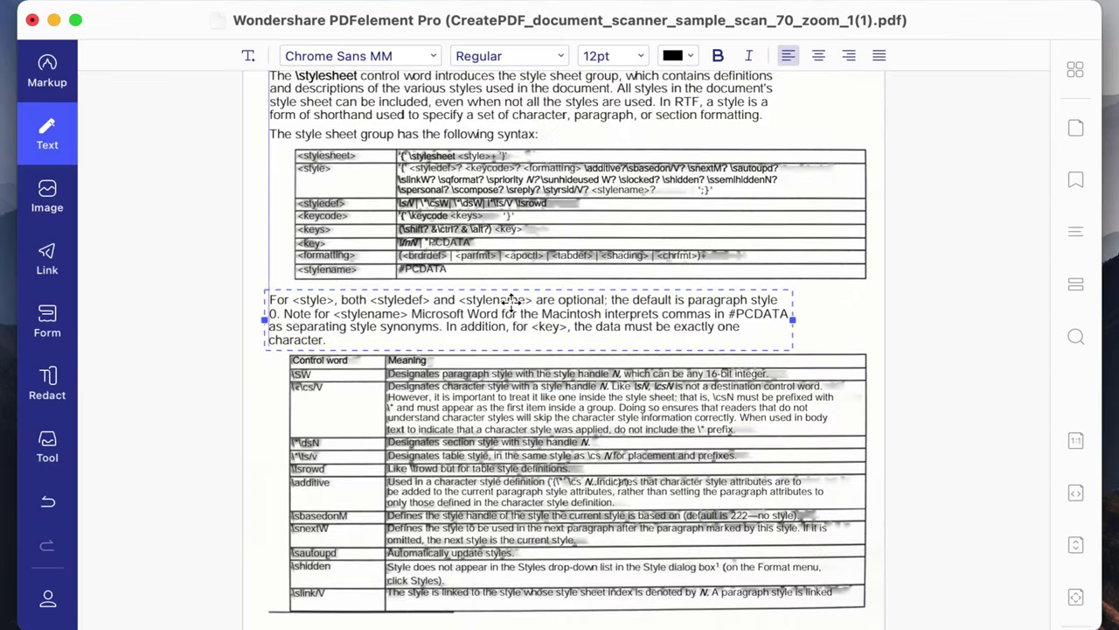
{"action": "left_click_drag", "start_coordinate": [512, 301], "coordinate": [534, 298]}
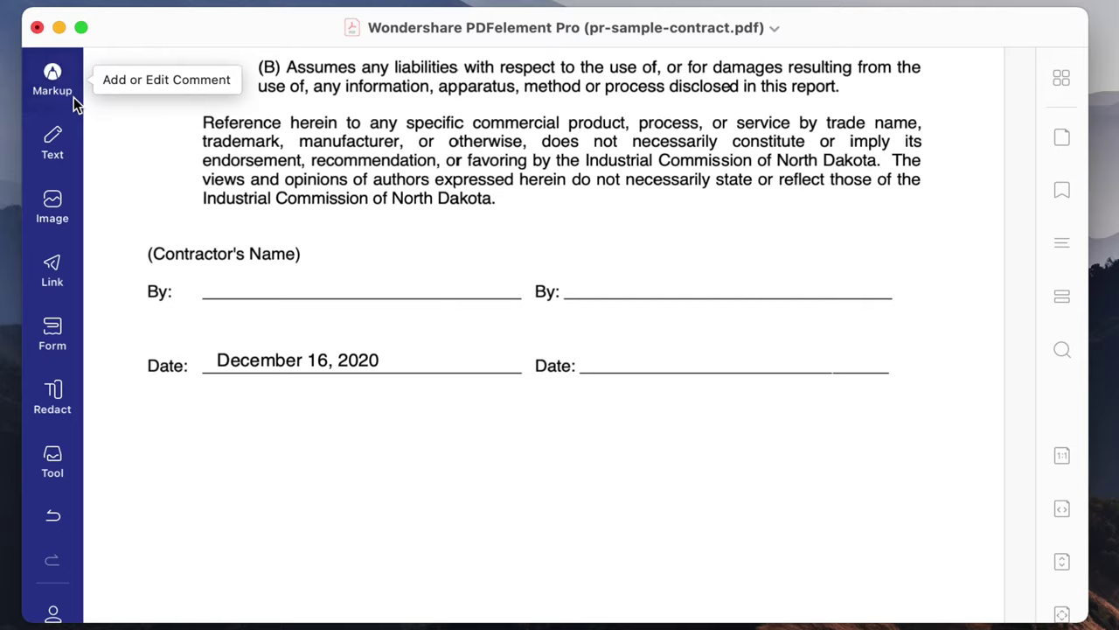
Step: Stamp the saved handwritten signature onto the first By: line and align it there
{"action": "left_click", "coordinate": [76, 93]}
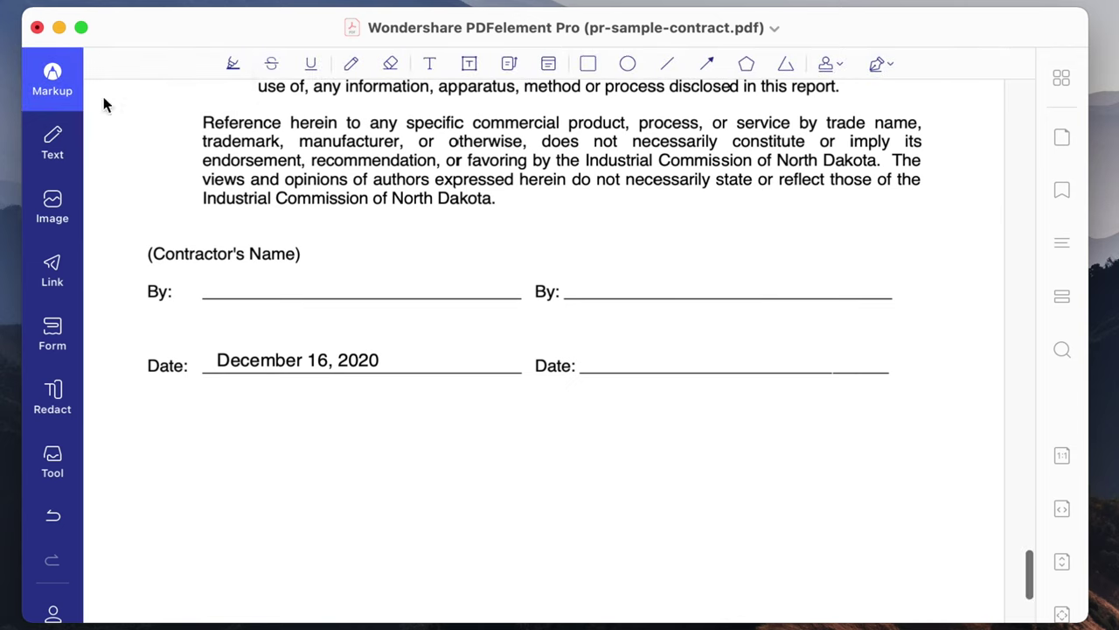
{"action": "left_click", "coordinate": [877, 63]}
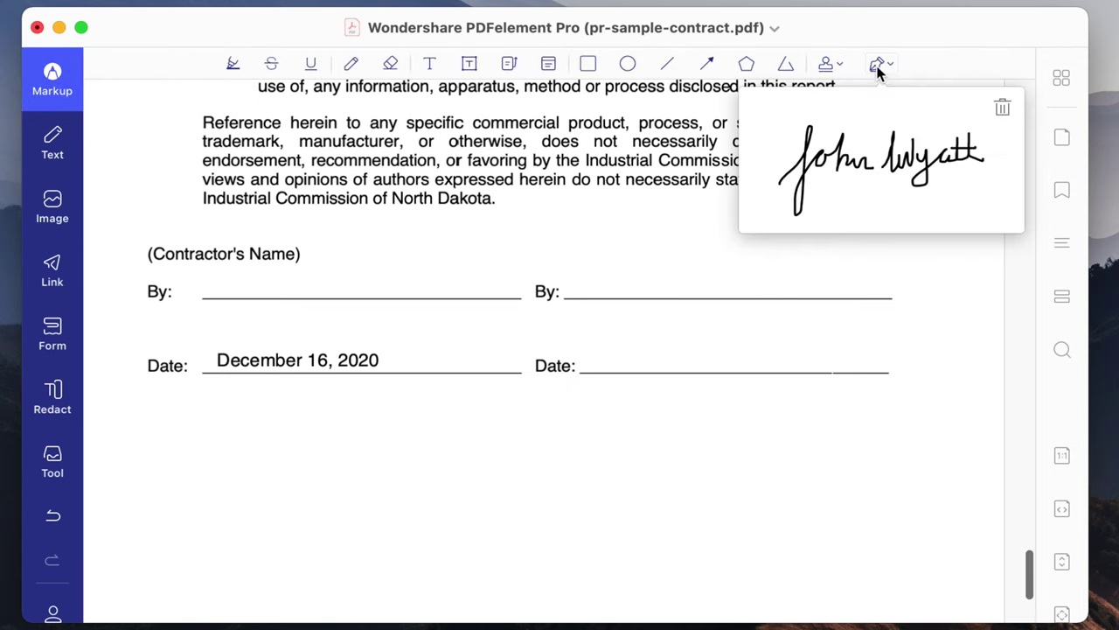
{"action": "left_click", "coordinate": [874, 140]}
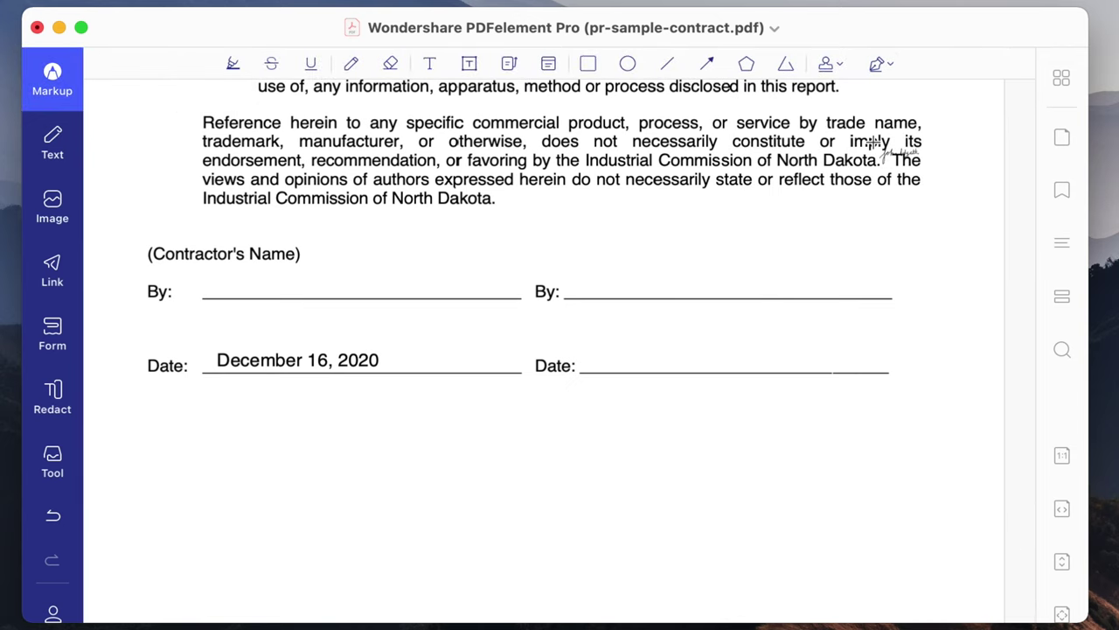
{"action": "left_click", "coordinate": [265, 282]}
{"action": "left_click_drag", "start_coordinate": [265, 281], "coordinate": [332, 292]}
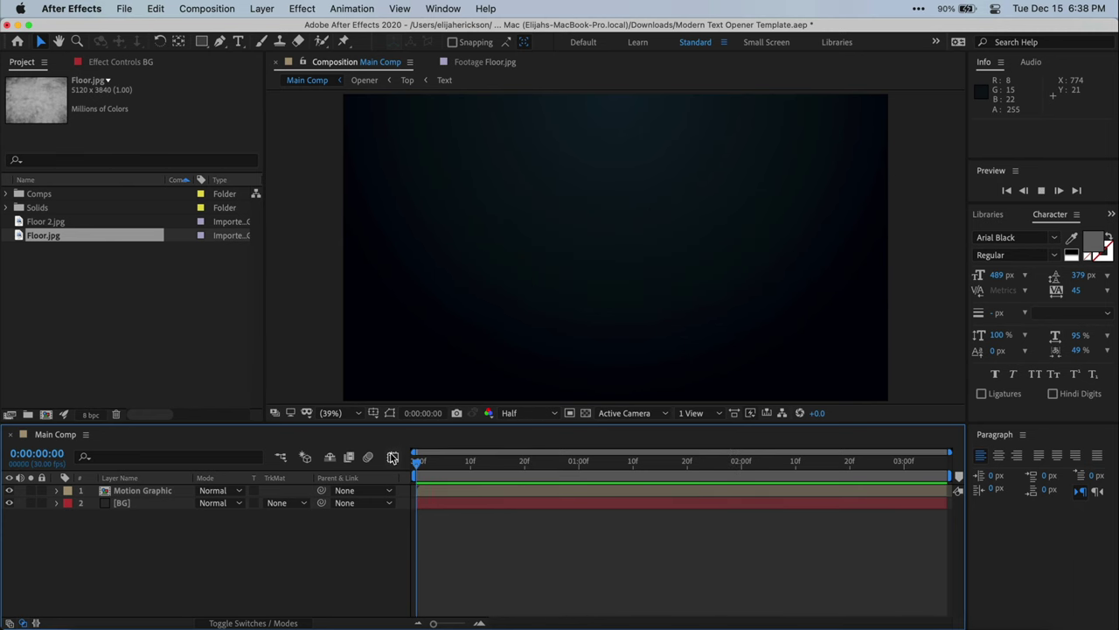
Step: Play and stop a preview of the opener, then park the playhead at 0:00:02:05
{"action": "key", "text": "space"}
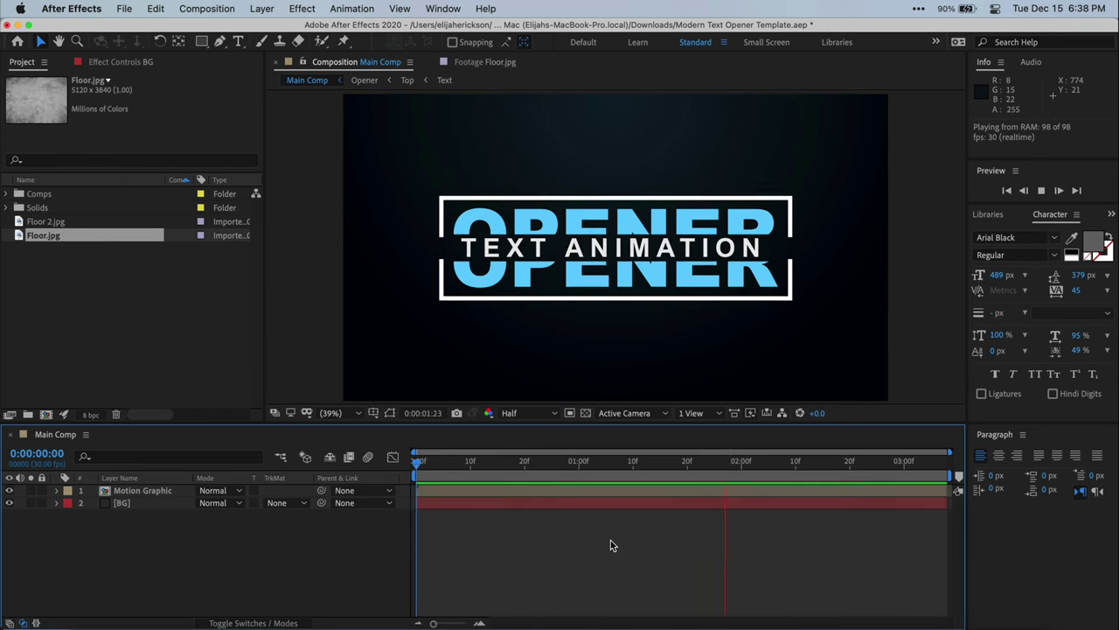
{"action": "key", "text": "space"}
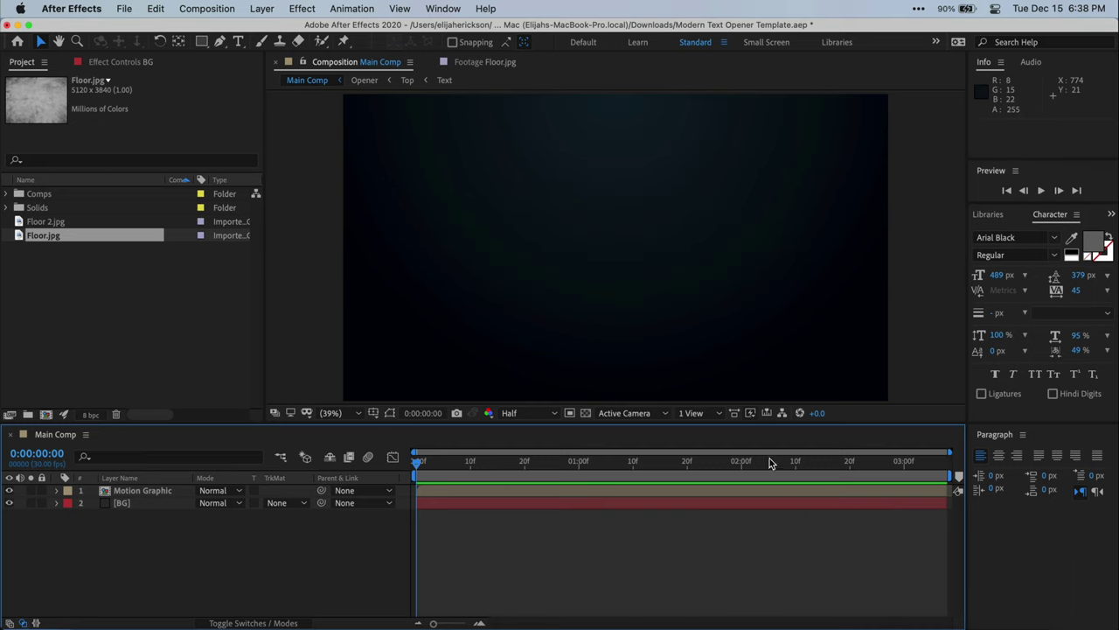
{"action": "left_click", "coordinate": [769, 459]}
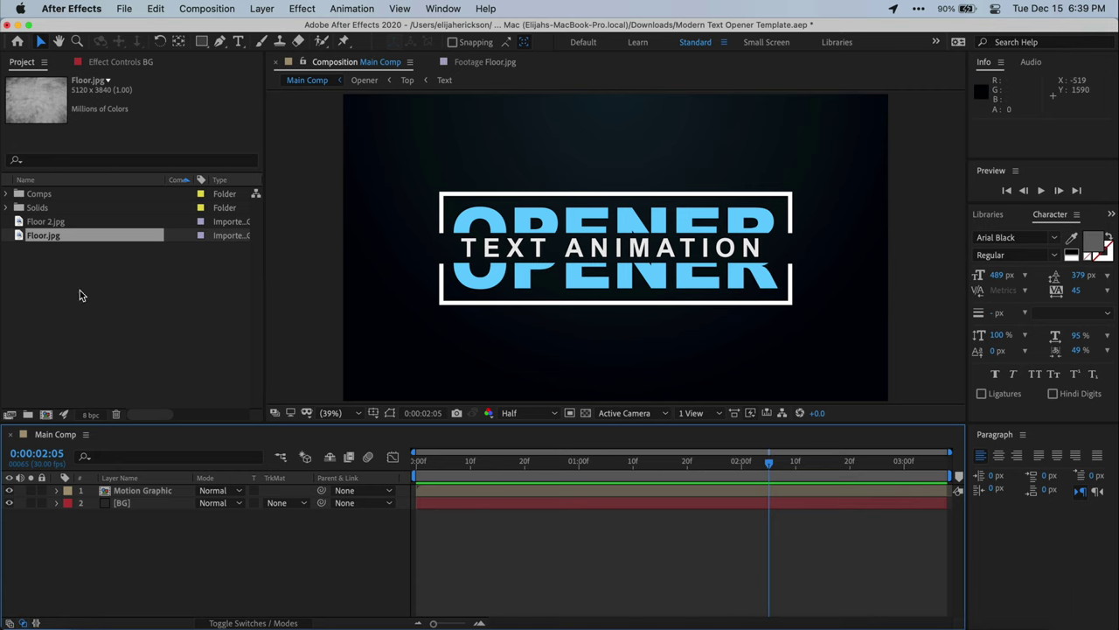
Step: Inspect Floor.jpg, then drop it into Main Comp as the top layer
{"action": "double_click", "coordinate": [21, 237]}
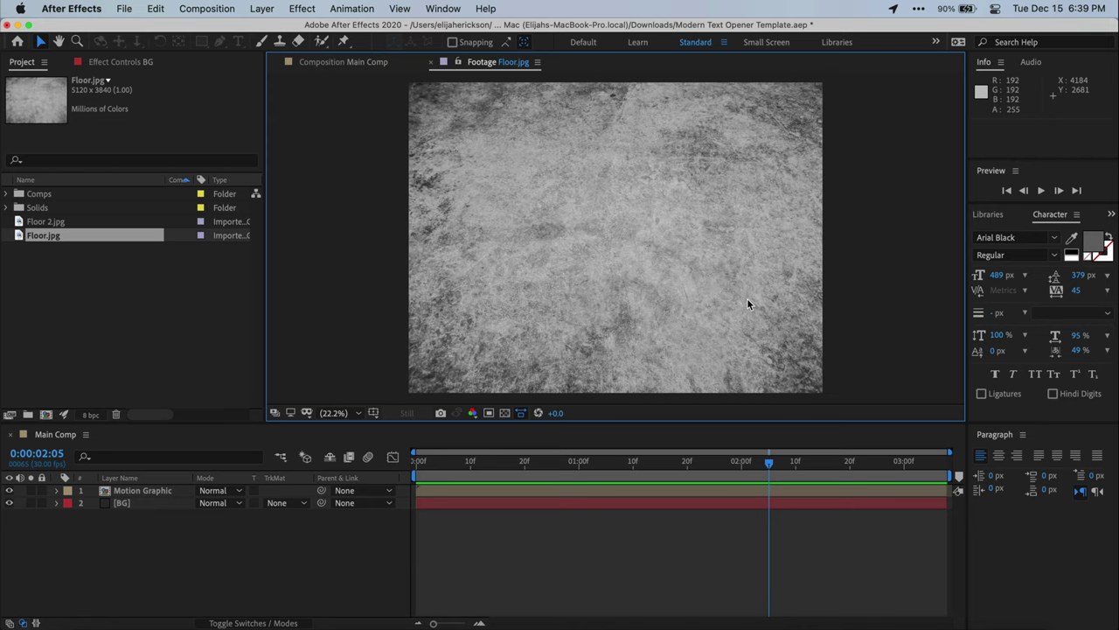
{"action": "left_click", "coordinate": [363, 63]}
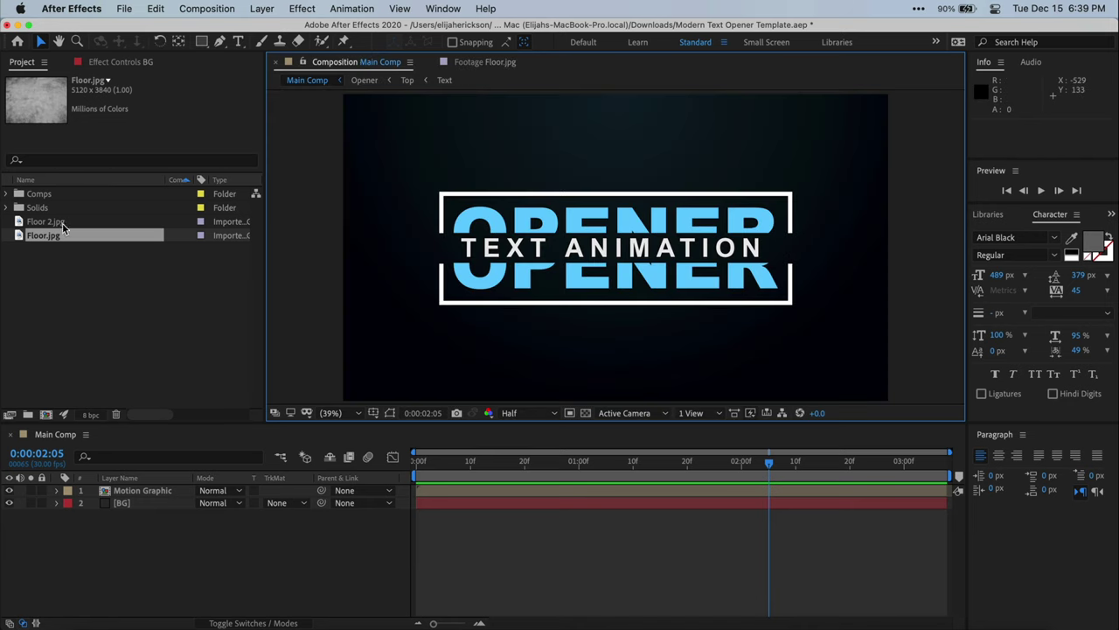
{"action": "left_click_drag", "start_coordinate": [19, 242], "coordinate": [149, 494]}
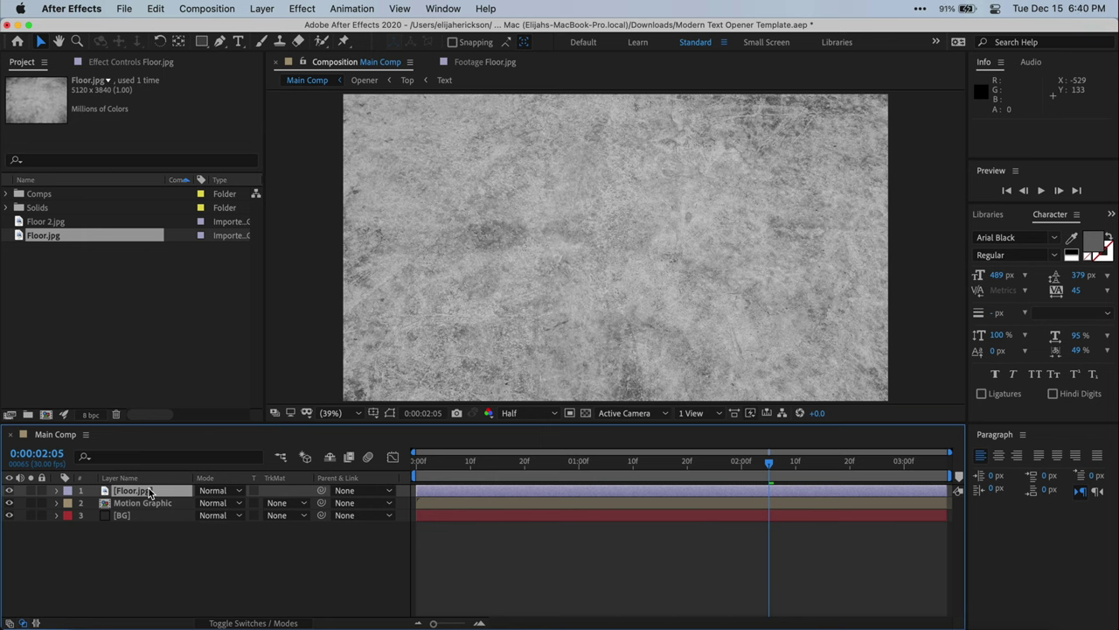
Step: Make Floor.jpg a 3D layer and set its X Rotation to -76°
{"action": "left_click", "coordinate": [288, 623]}
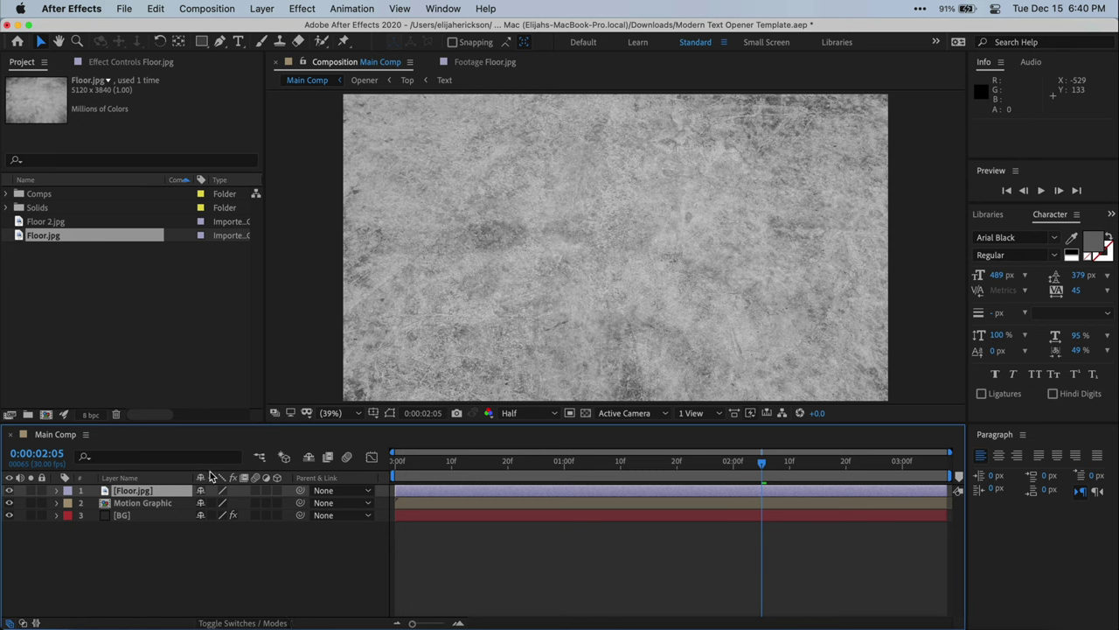
{"action": "left_click", "coordinate": [279, 492]}
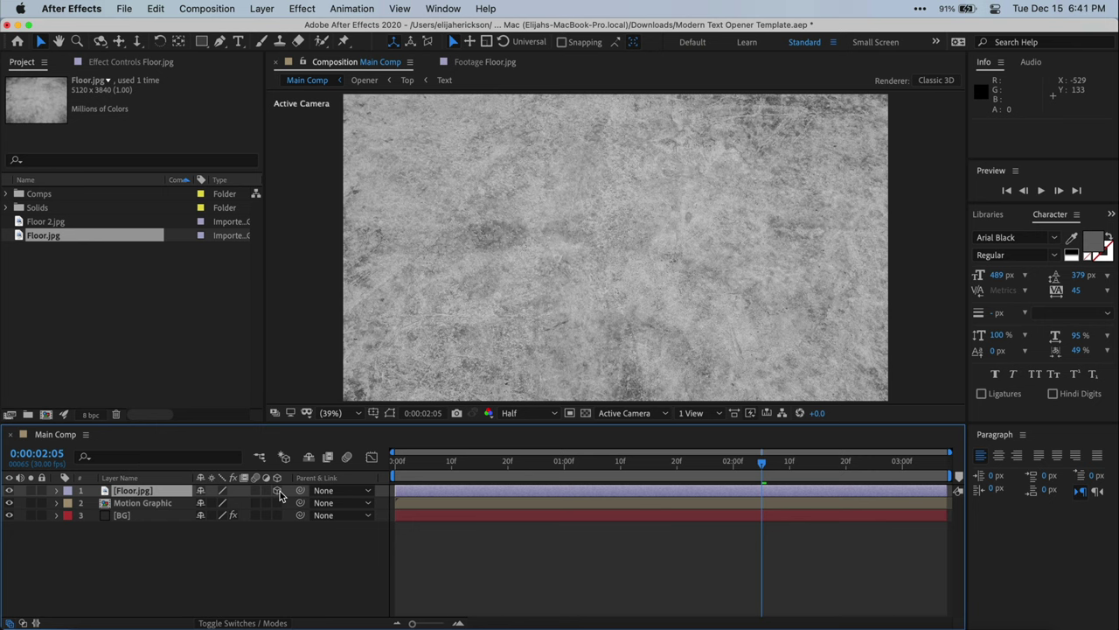
{"action": "key", "text": "r"}
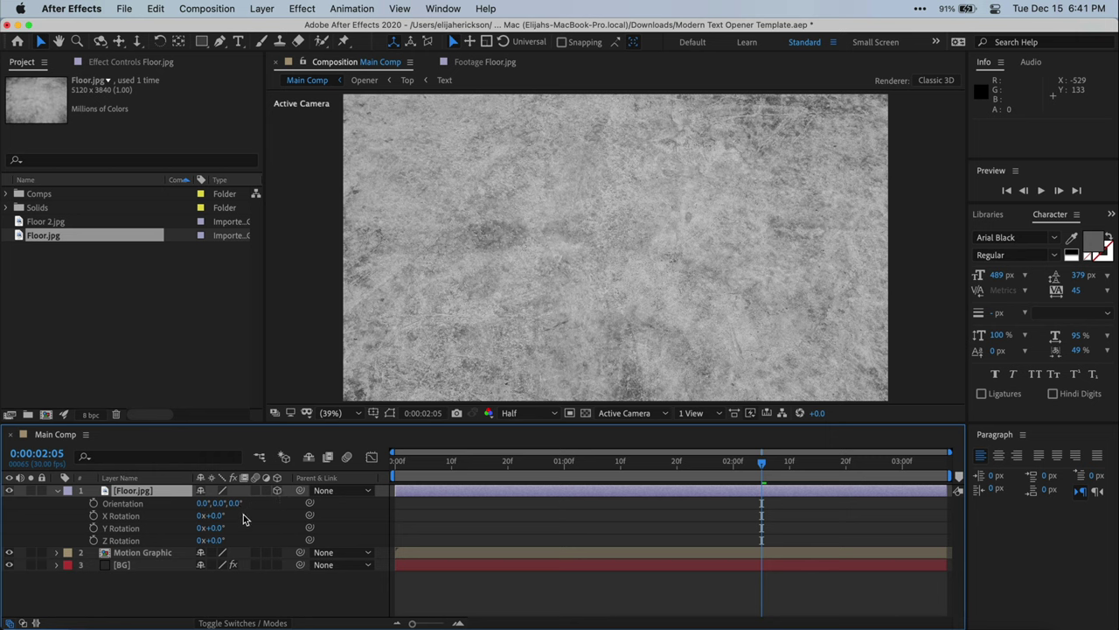
{"action": "left_click_drag", "start_coordinate": [215, 515], "coordinate": [175, 530]}
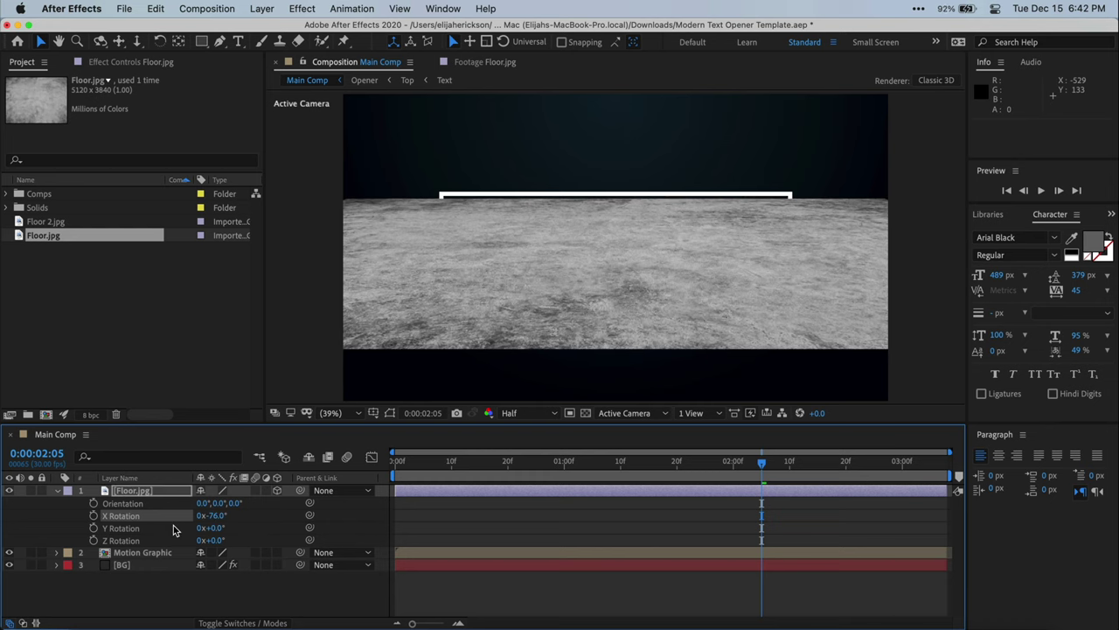
Step: Lower Floor.jpg to Position Y 1762 and scale it to 113%
{"action": "key", "text": "p"}
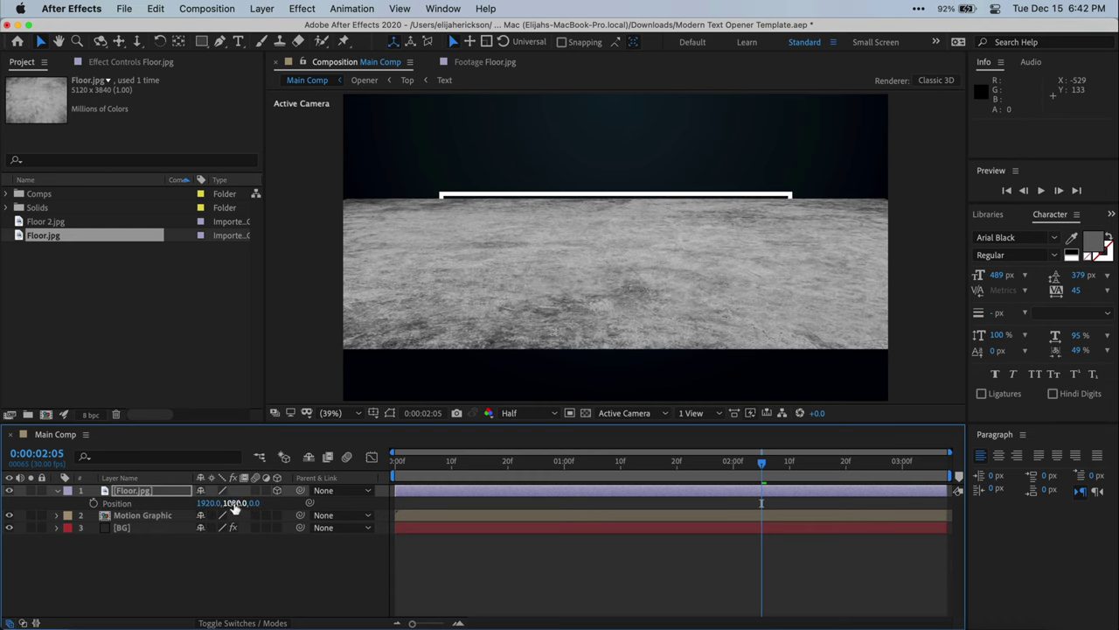
{"action": "left_click_drag", "start_coordinate": [234, 505], "coordinate": [527, 503]}
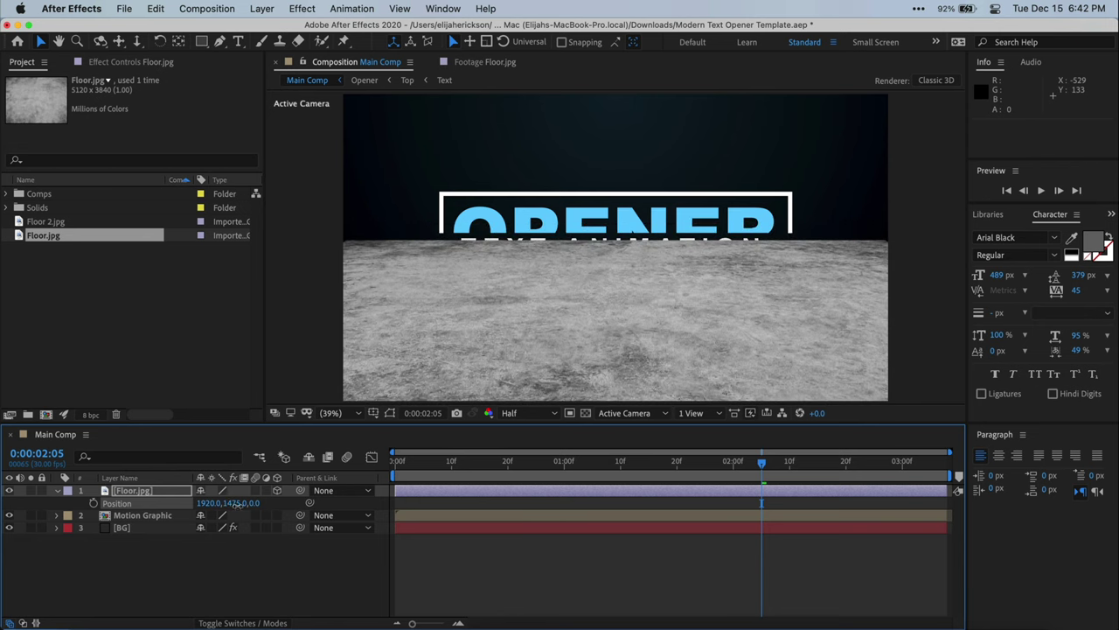
{"action": "left_click_drag", "start_coordinate": [236, 503], "coordinate": [466, 492]}
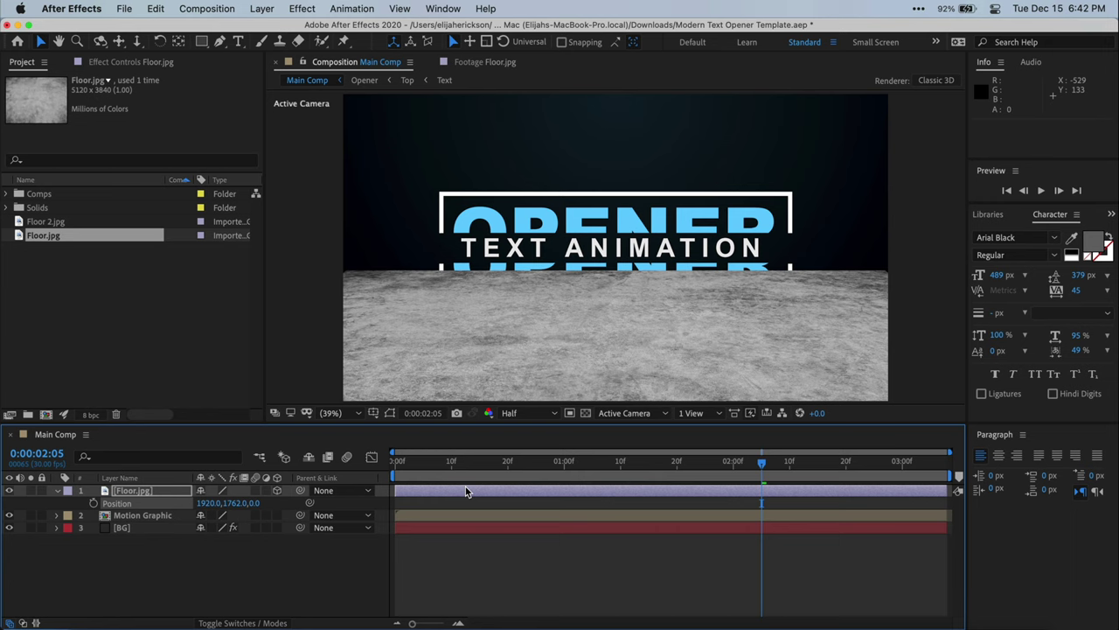
{"action": "key", "text": "s"}
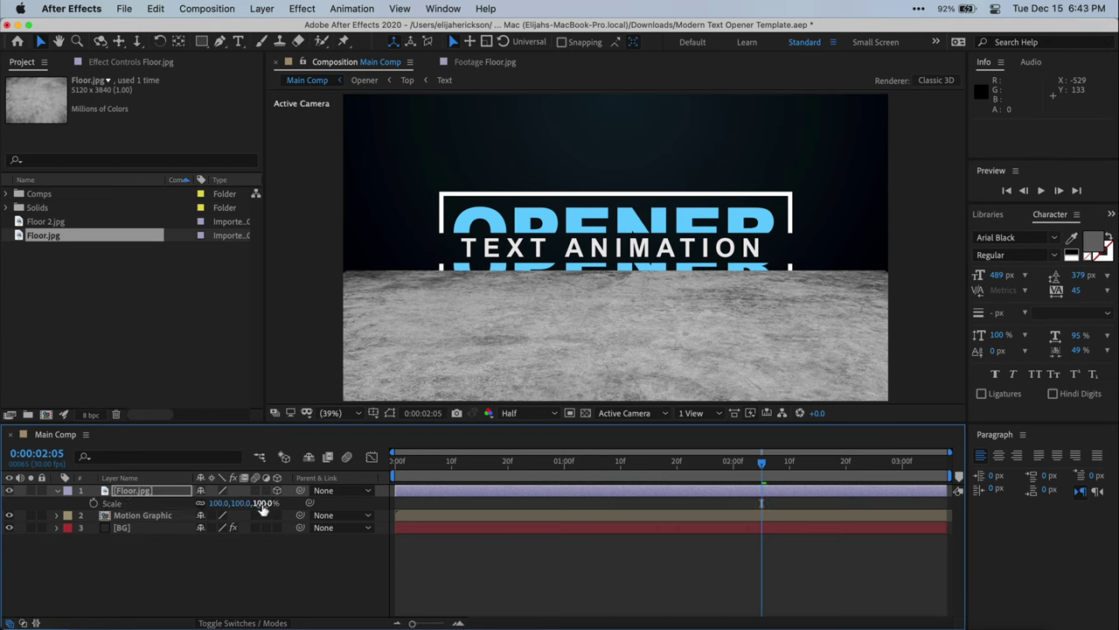
{"action": "left_click_drag", "start_coordinate": [258, 505], "coordinate": [271, 511]}
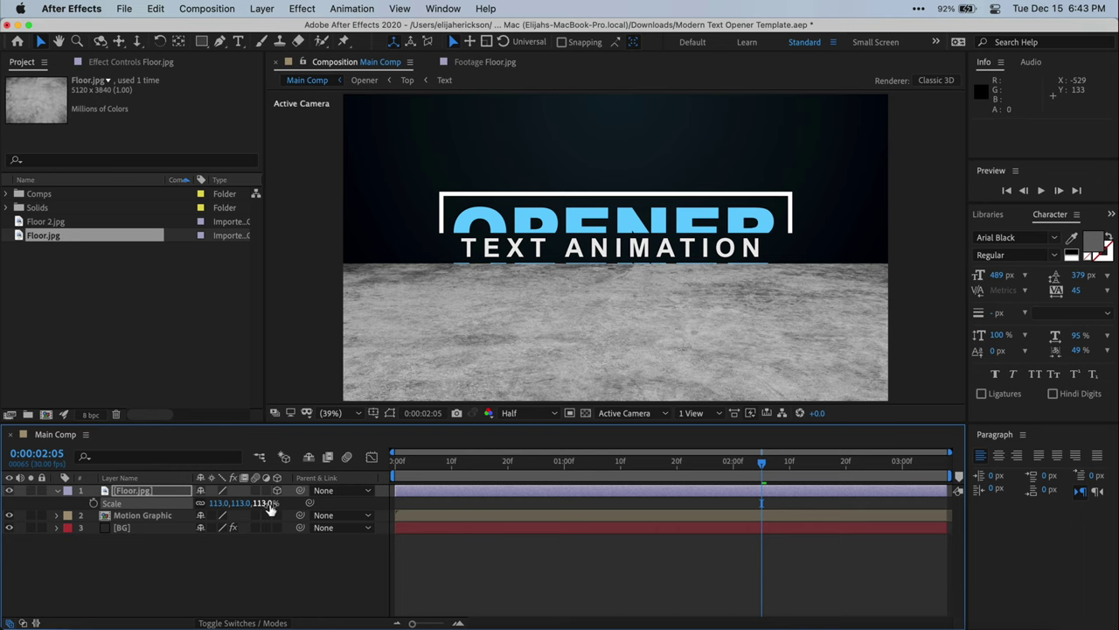
Step: Draw a rectangular mask across the Floor.jpg layer
{"action": "left_click", "coordinate": [201, 42]}
{"action": "left_click", "coordinate": [168, 492]}
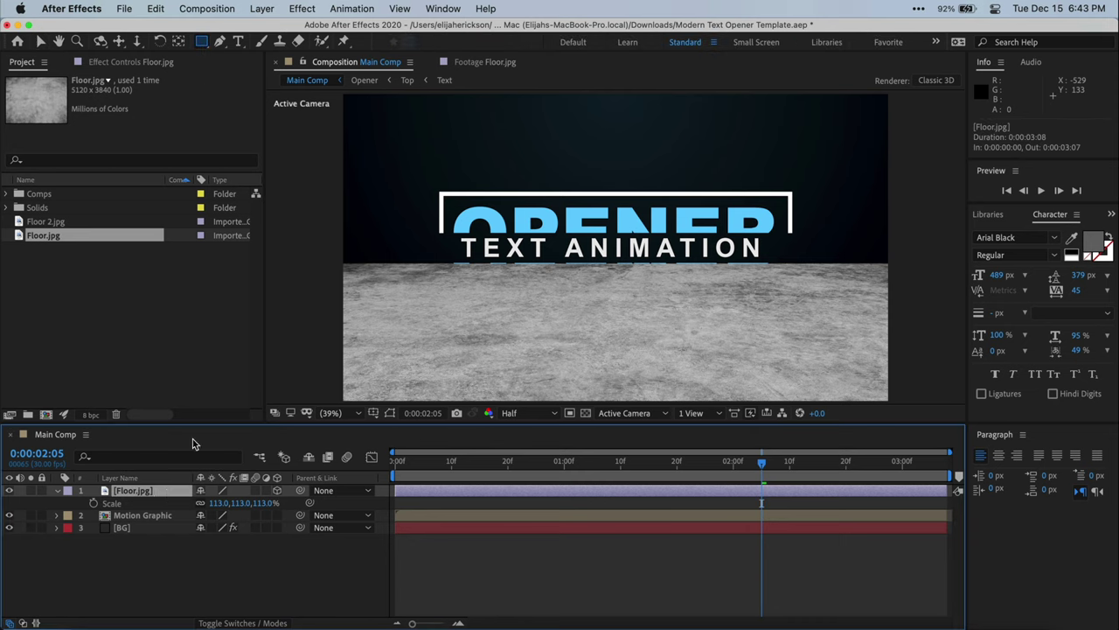
{"action": "left_click_drag", "start_coordinate": [324, 219], "coordinate": [994, 304]}
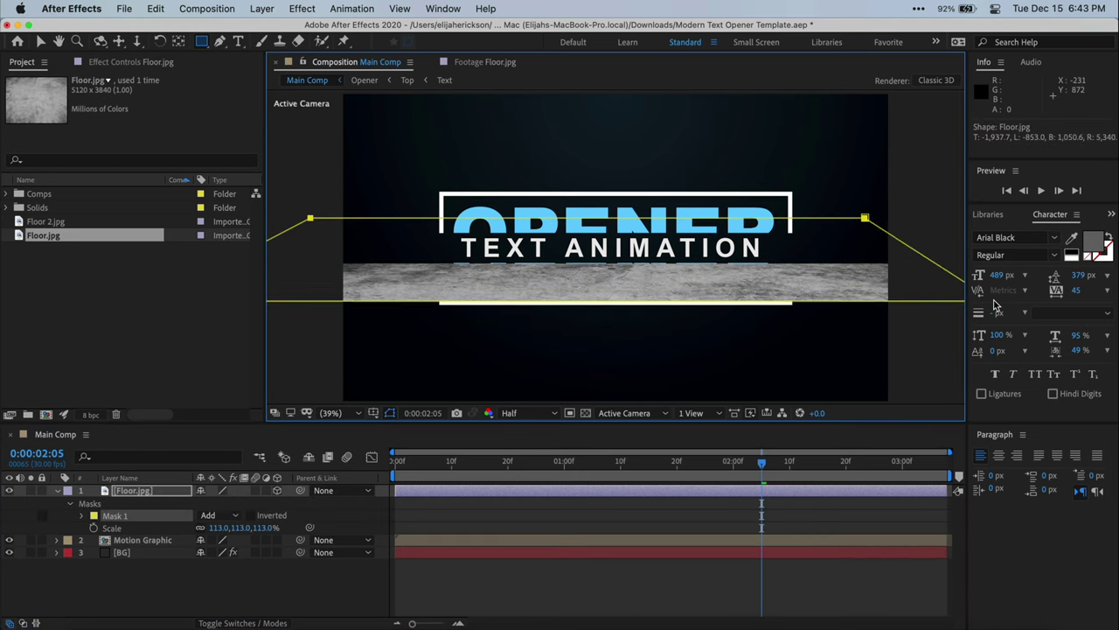
Step: Set Mask 1 to Subtract and feather it to 1222 pixels
{"action": "left_click", "coordinate": [230, 516]}
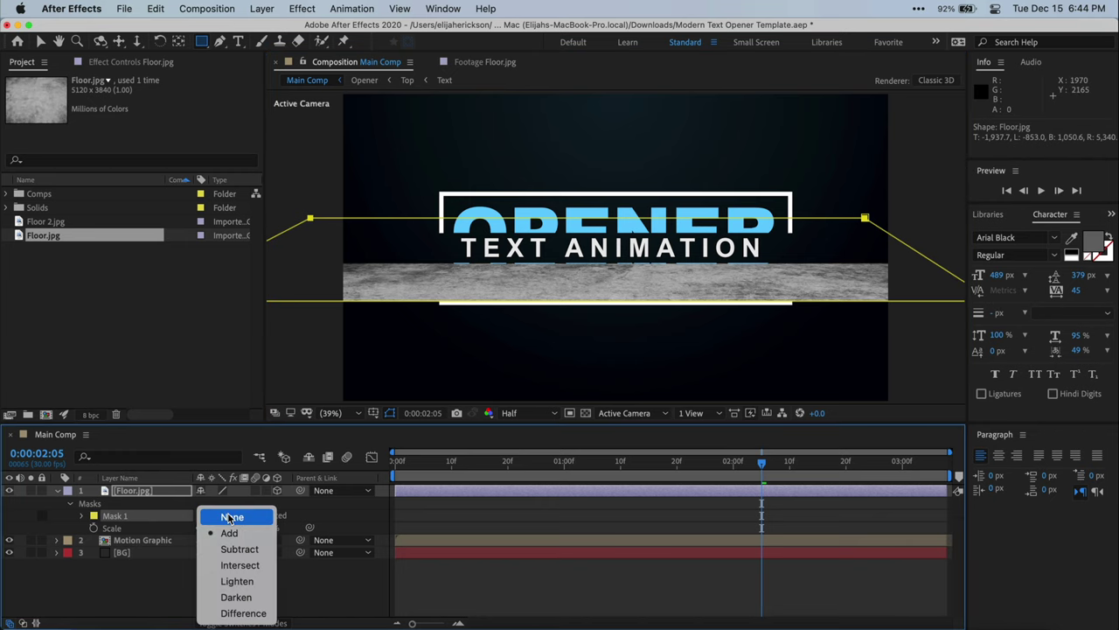
{"action": "left_click", "coordinate": [261, 548]}
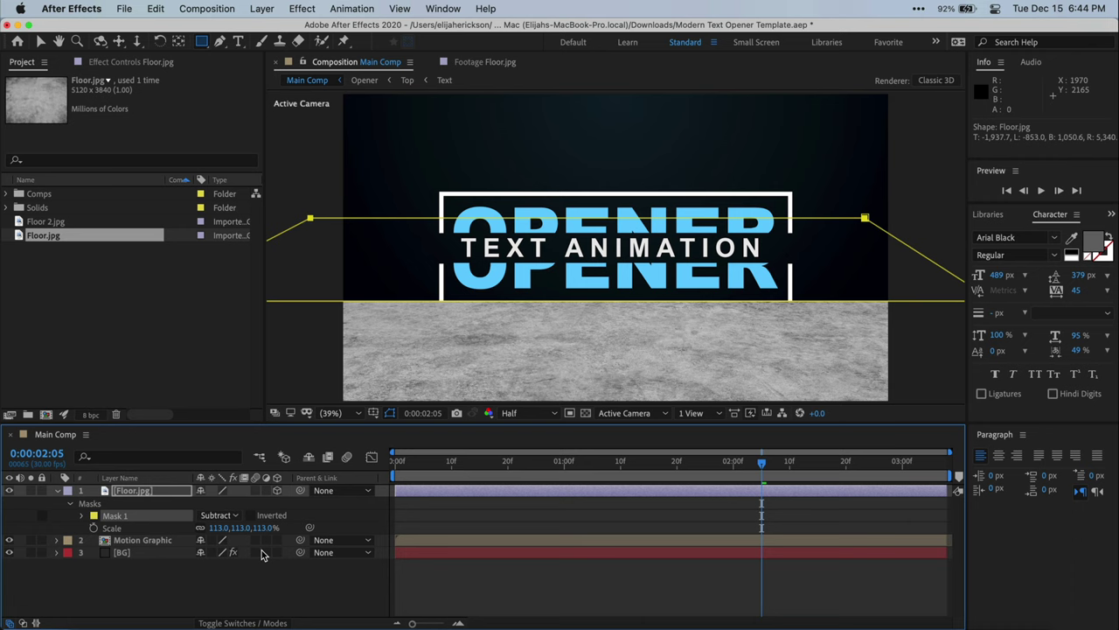
{"action": "key", "text": "f"}
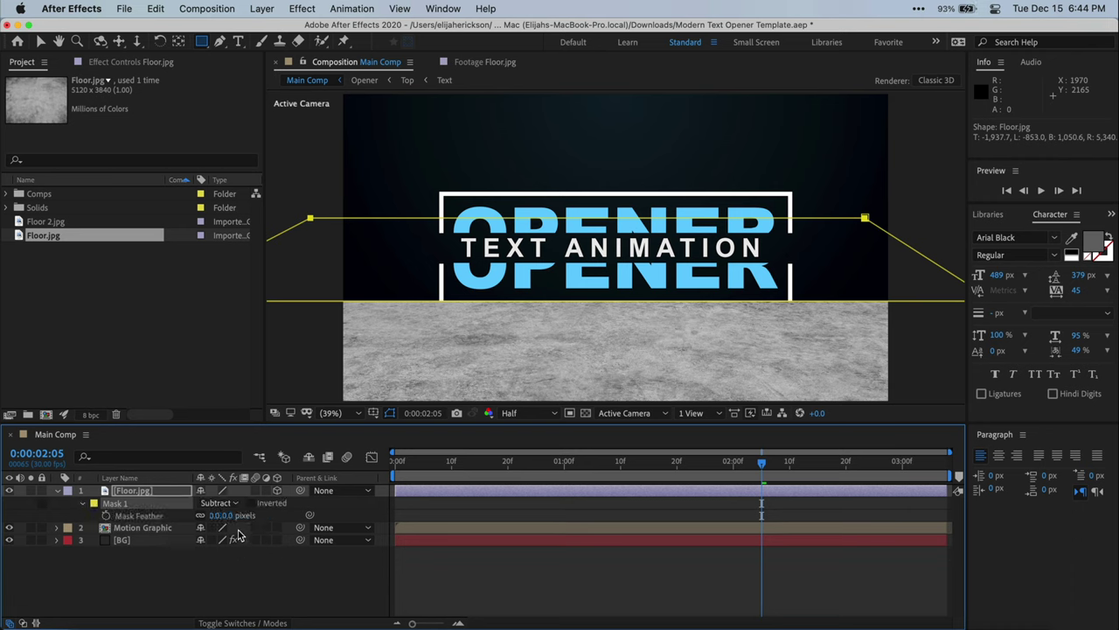
{"action": "left_click_drag", "start_coordinate": [221, 515], "coordinate": [621, 458]}
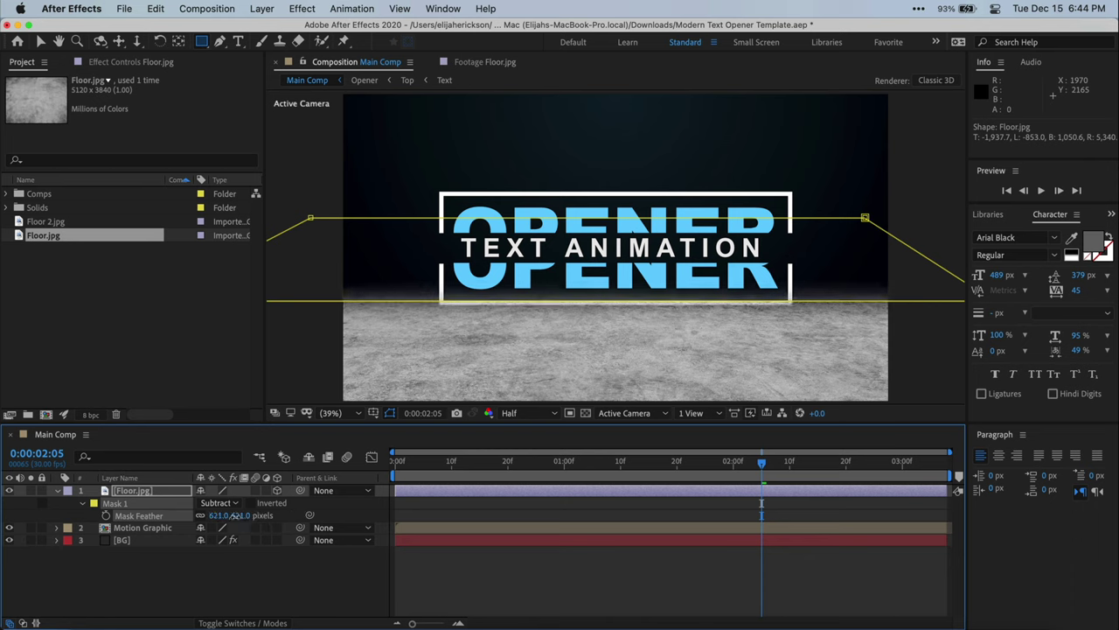
{"action": "left_click_drag", "start_coordinate": [229, 515], "coordinate": [864, 432]}
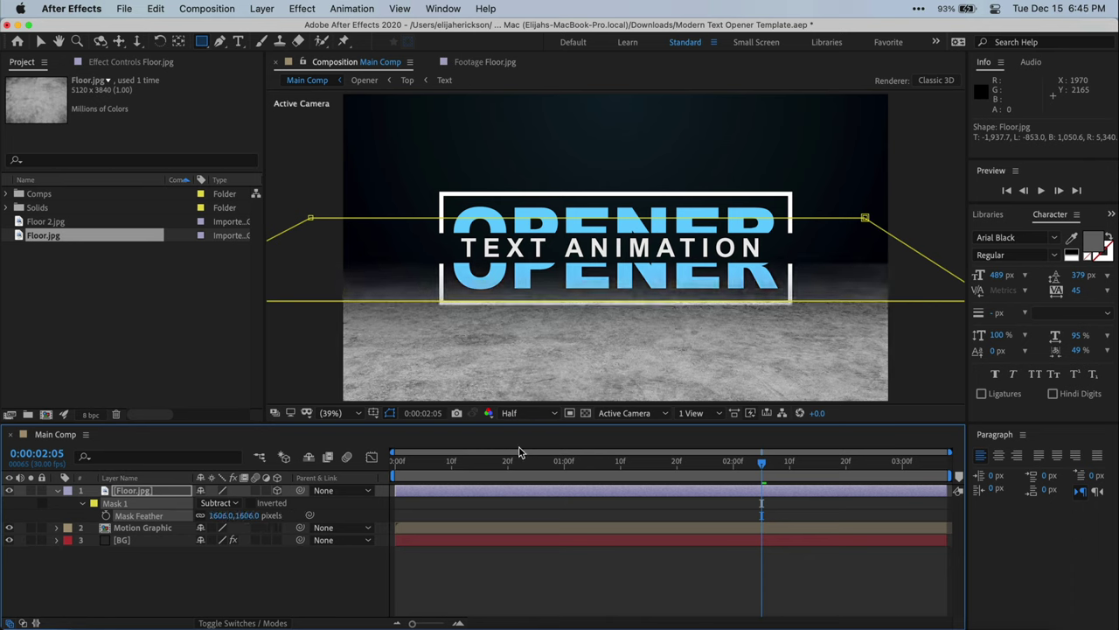
{"action": "left_click_drag", "start_coordinate": [248, 514], "coordinate": [218, 515]}
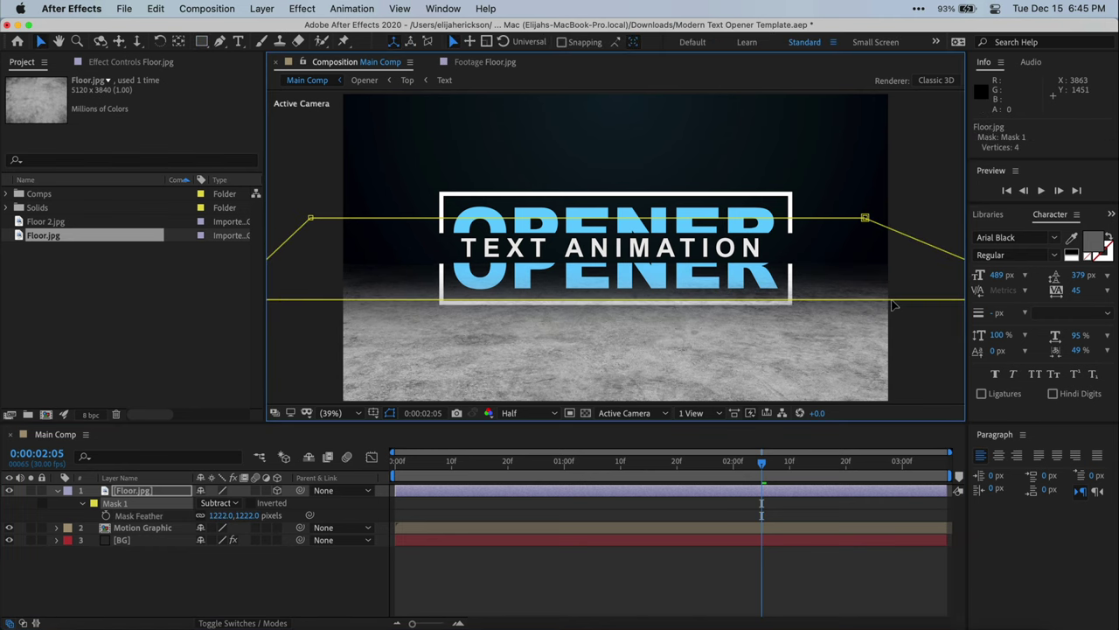
Step: Pre-compose Floor.jpg into a 'Floor' comp with all attributes, place it under Motion Graphic, and hide it
{"action": "key", "text": "v"}
{"action": "left_click", "coordinate": [764, 304]}
{"action": "right_click", "coordinate": [136, 495]}
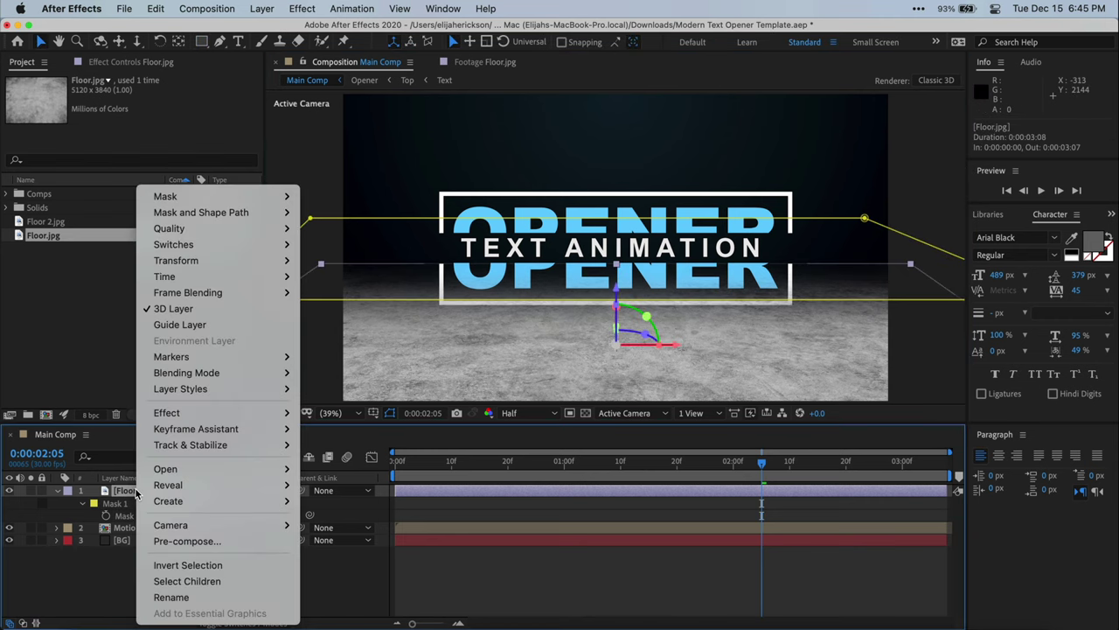
{"action": "left_click", "coordinate": [232, 541]}
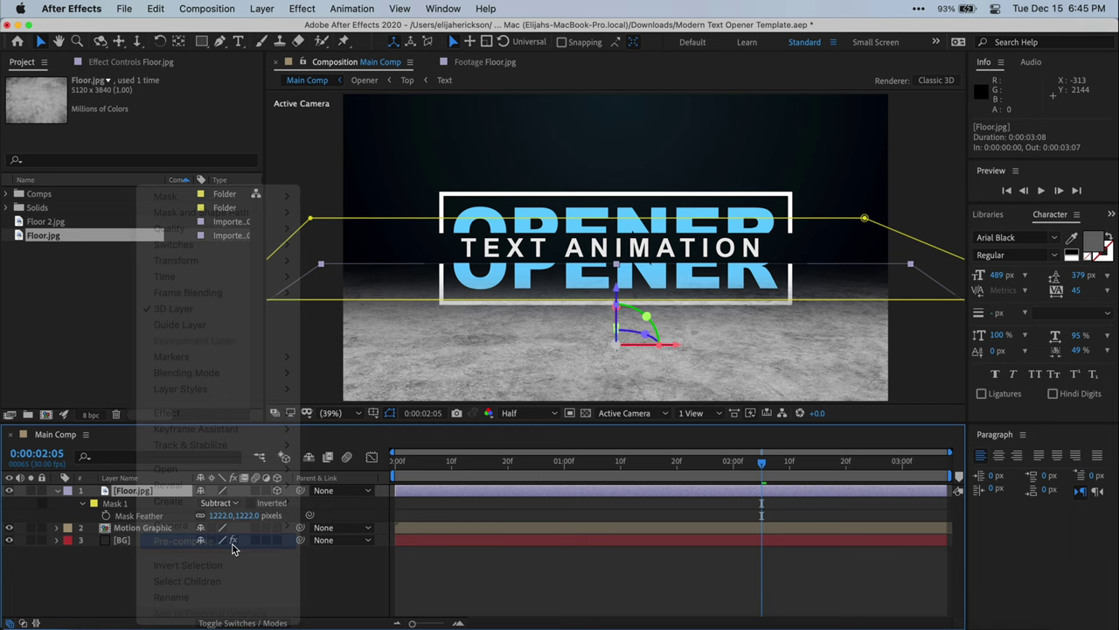
{"action": "type", "text": "Floor"}
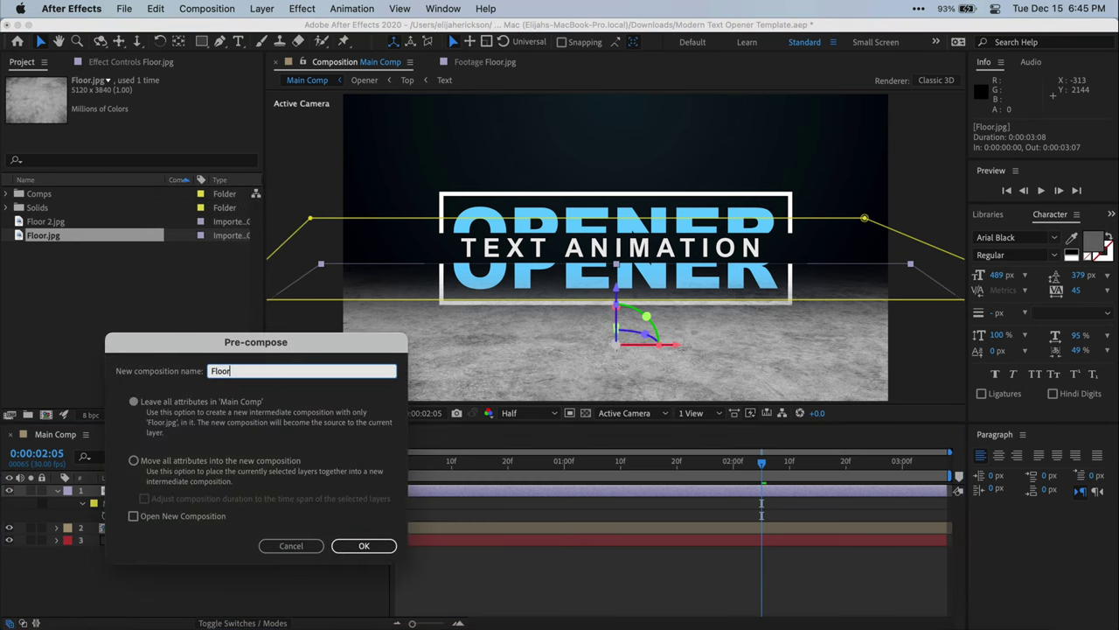
{"action": "left_click", "coordinate": [158, 466]}
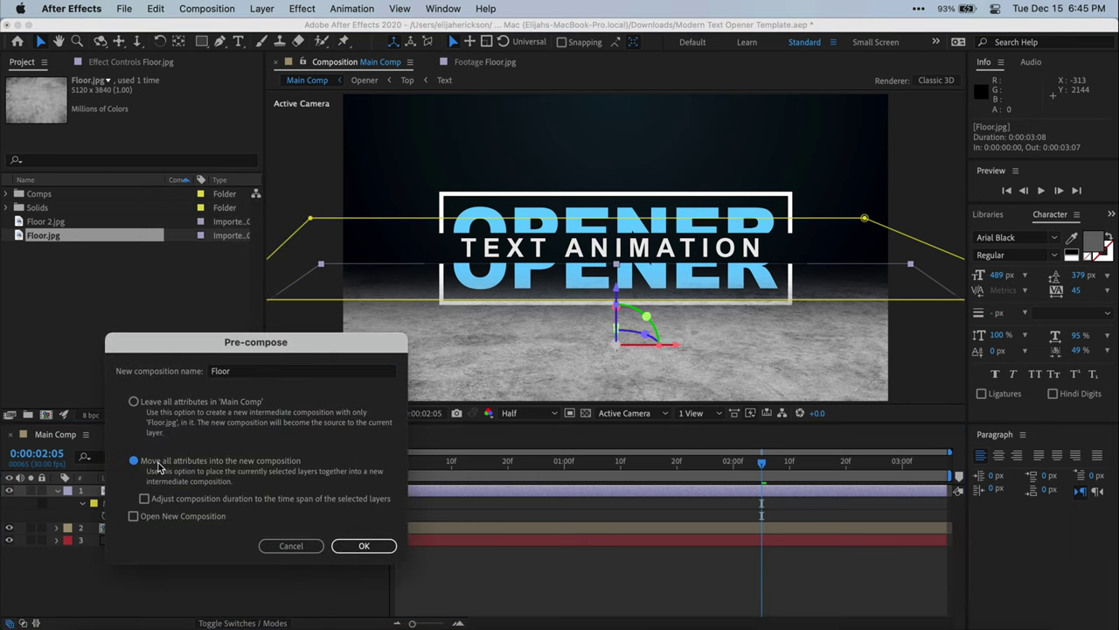
{"action": "left_click", "coordinate": [382, 547]}
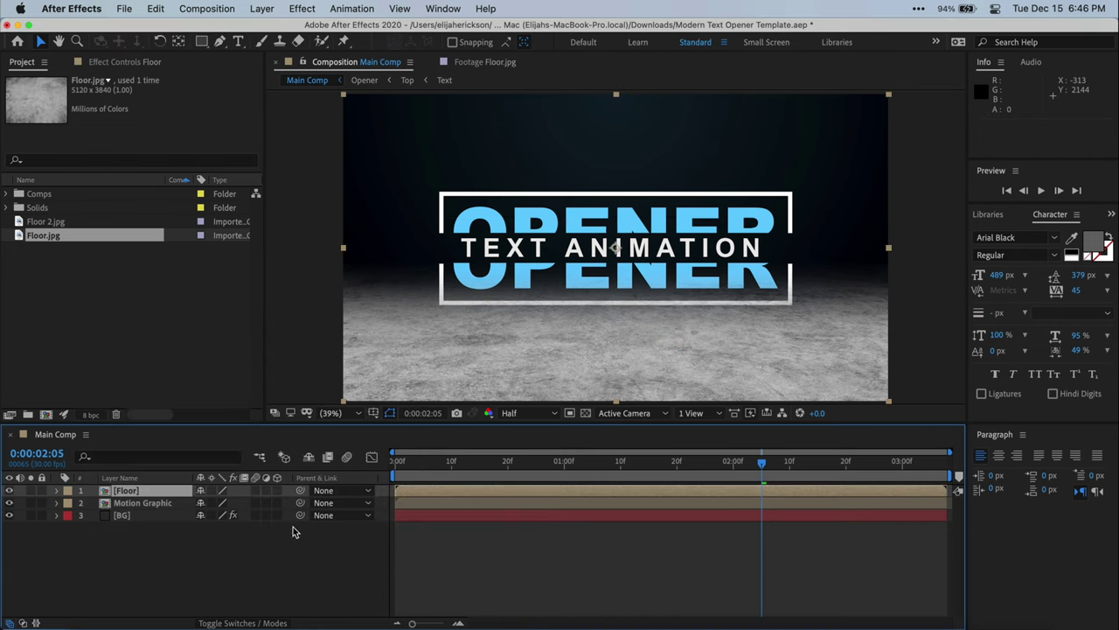
{"action": "mouse_move", "coordinate": [149, 487]}
{"action": "left_mouse_down"}
{"action": "mouse_move", "coordinate": [153, 516]}
{"action": "mouse_move", "coordinate": [149, 506]}
{"action": "left_mouse_up"}
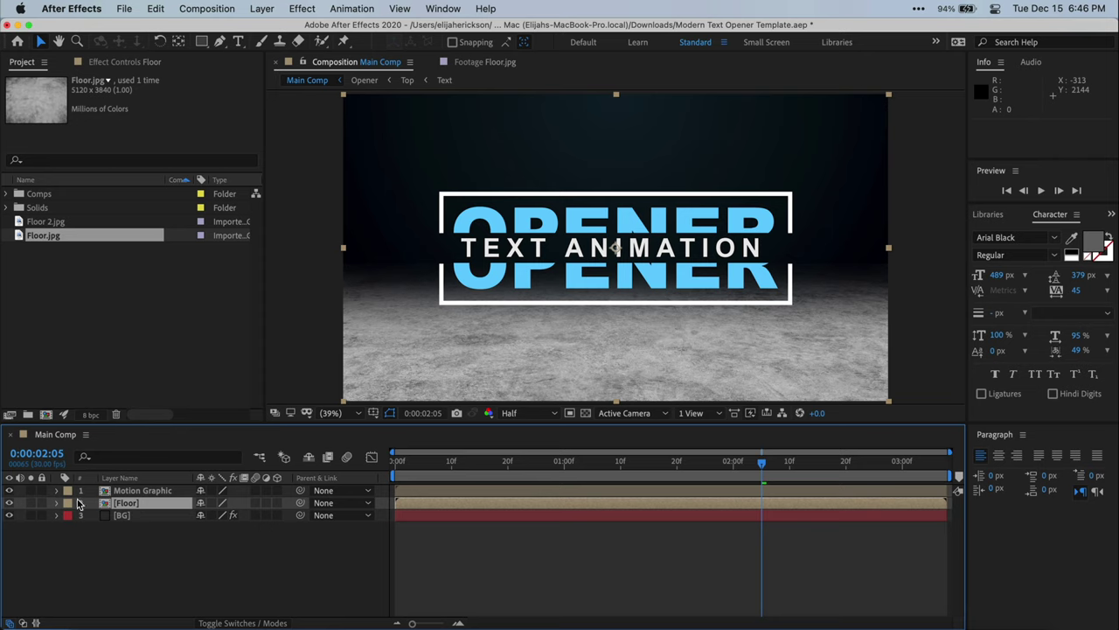
{"action": "left_click", "coordinate": [10, 503]}
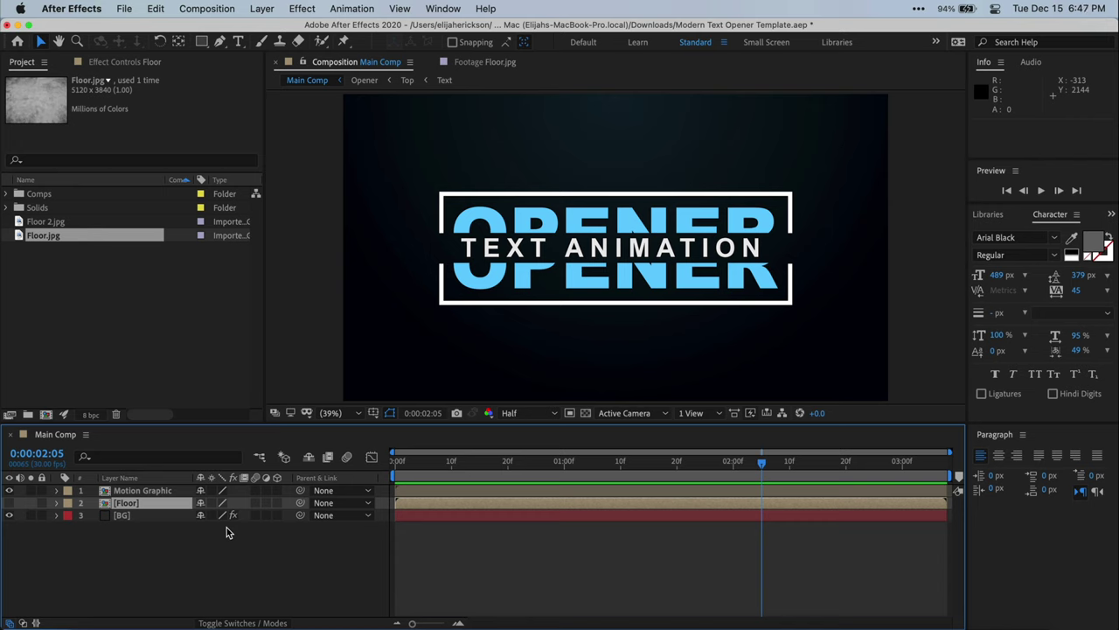
Step: Duplicate Motion Graphic, rename the copy 'Reflection', and move it below the original
{"action": "left_click", "coordinate": [171, 495]}
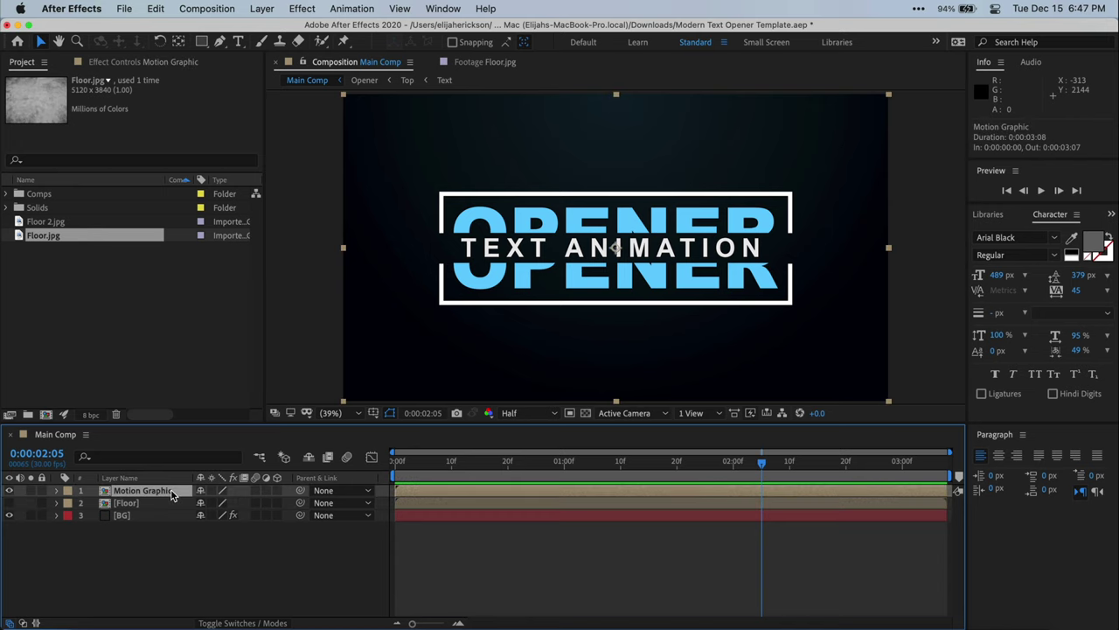
{"action": "key", "text": "super+d"}
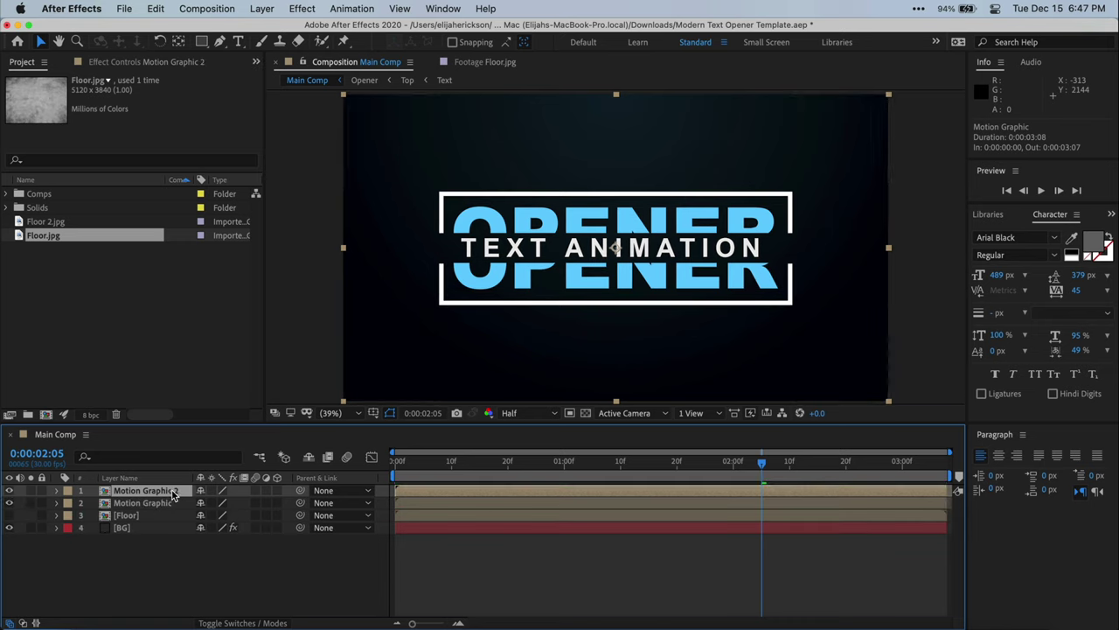
{"action": "key", "text": "Return"}
{"action": "type", "text": "Reflection"}
{"action": "key", "text": "Return"}
{"action": "left_click_drag", "start_coordinate": [180, 492], "coordinate": [176, 509]}
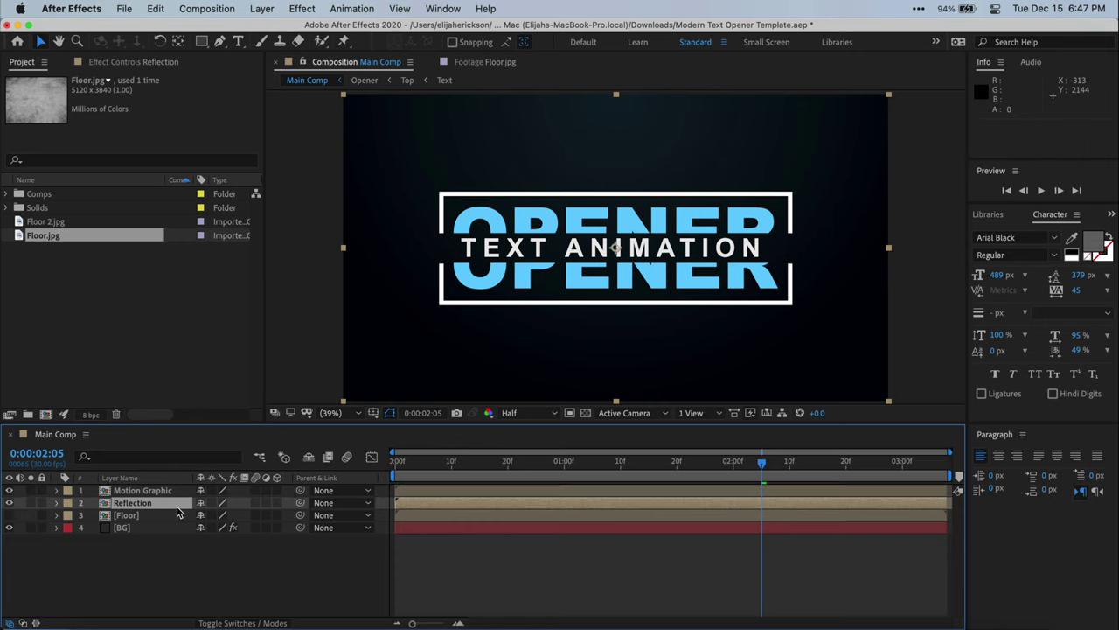
Step: Flip the Reflection layer vertically and set its Position Y to 1875
{"action": "left_click", "coordinate": [261, 8]}
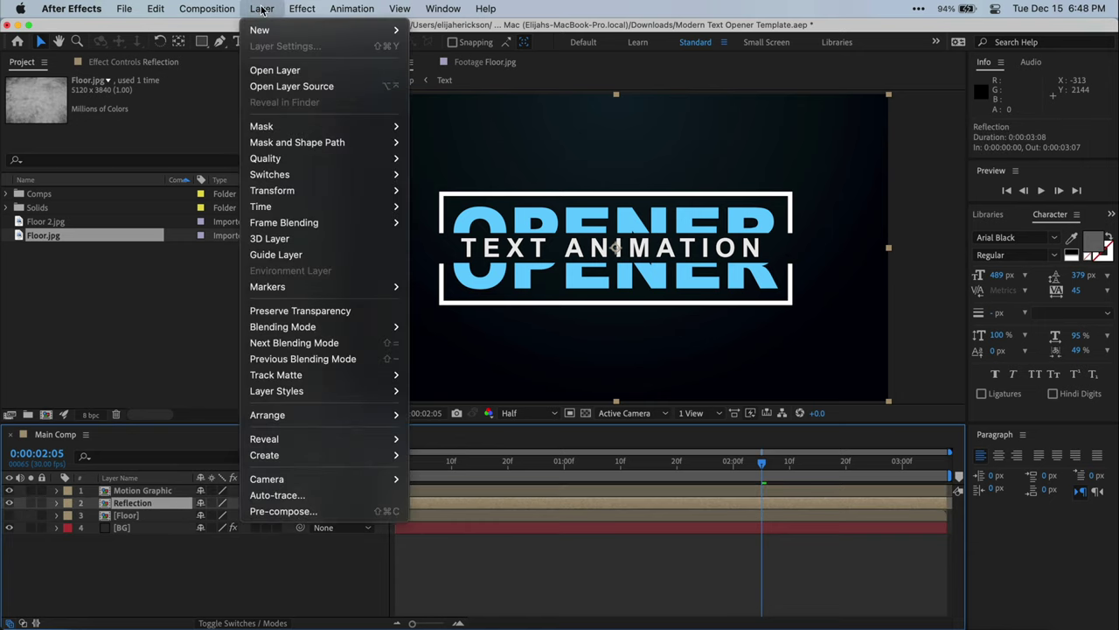
{"action": "mouse_move", "coordinate": [332, 188]}
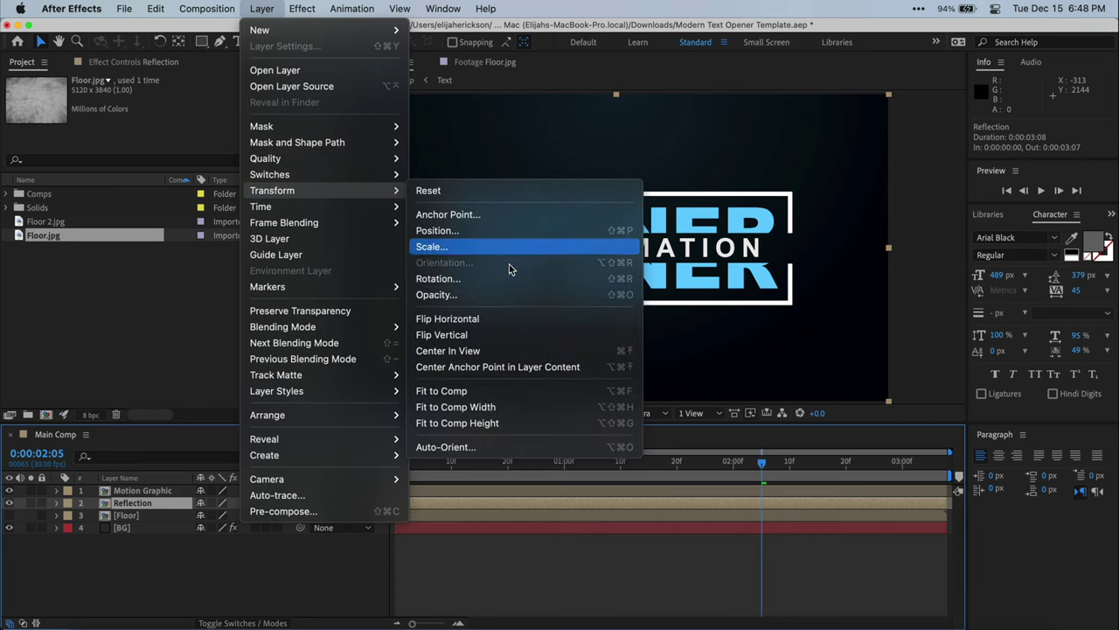
{"action": "left_click", "coordinate": [499, 335]}
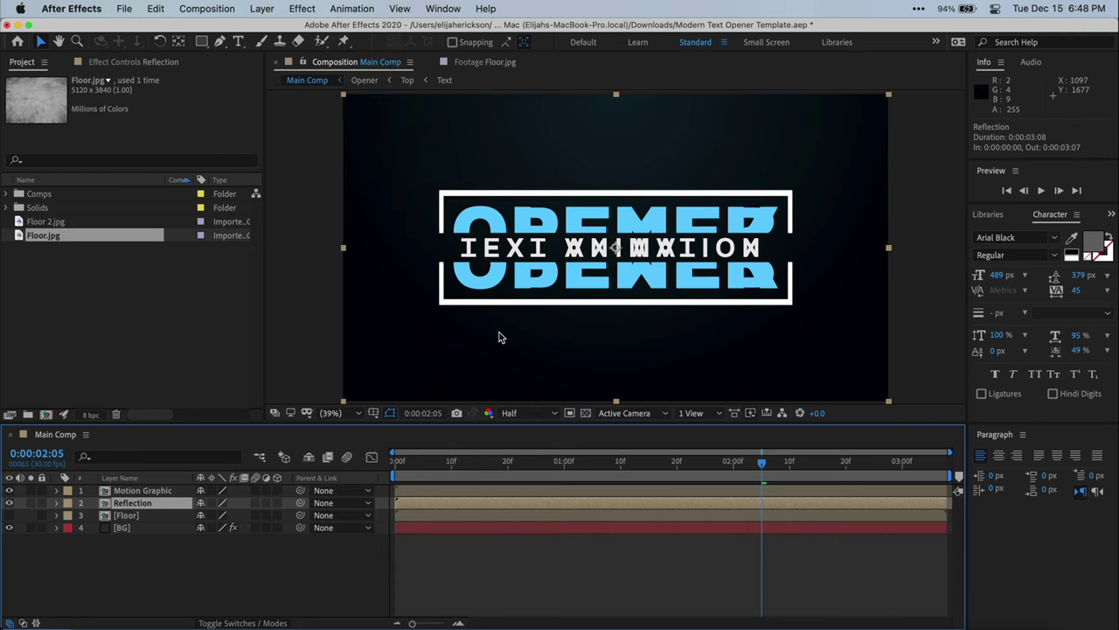
{"action": "key", "text": "p"}
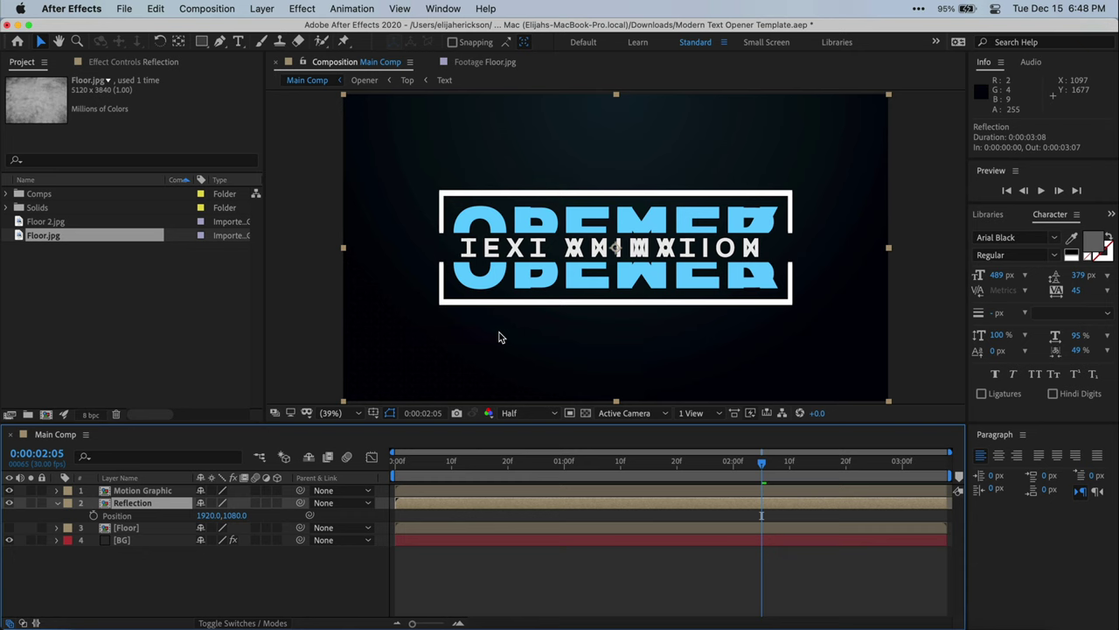
{"action": "left_click_drag", "start_coordinate": [236, 516], "coordinate": [530, 527]}
{"action": "left_click", "coordinate": [236, 528]}
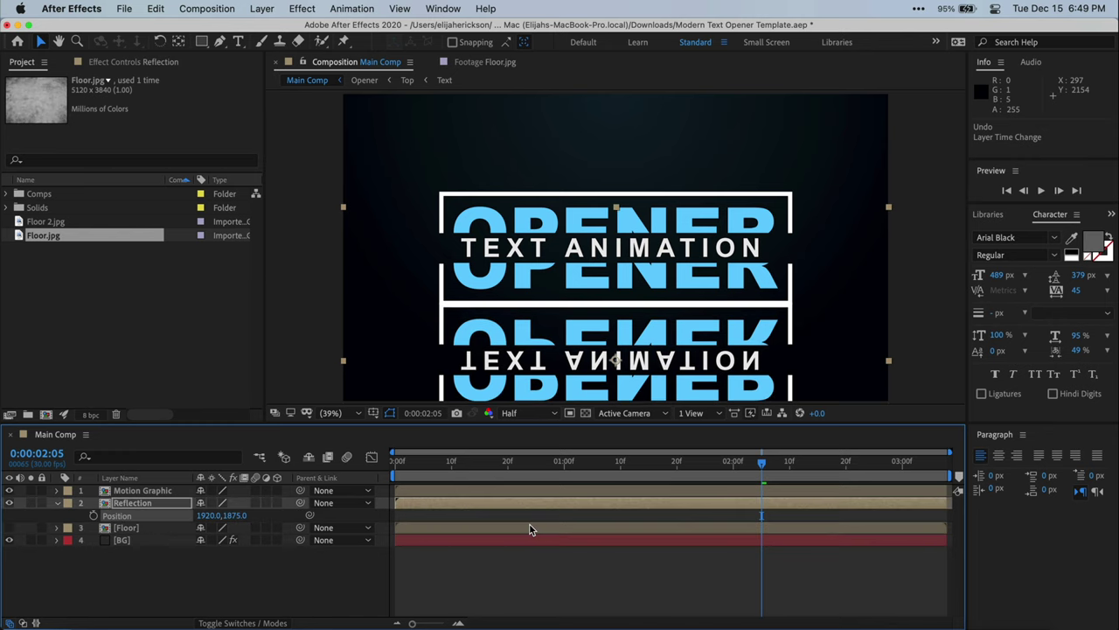
Step: Raise Motion Graphic slightly to Position Y 1019
{"action": "left_click", "coordinate": [160, 491]}
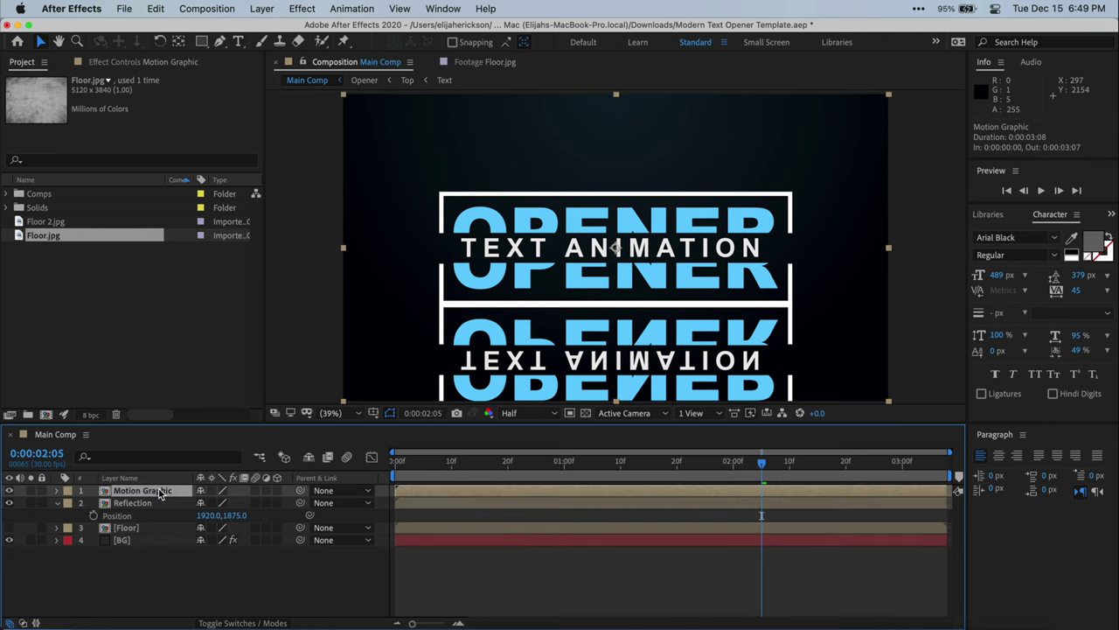
{"action": "key", "text": "p"}
{"action": "left_click_drag", "start_coordinate": [229, 503], "coordinate": [201, 506]}
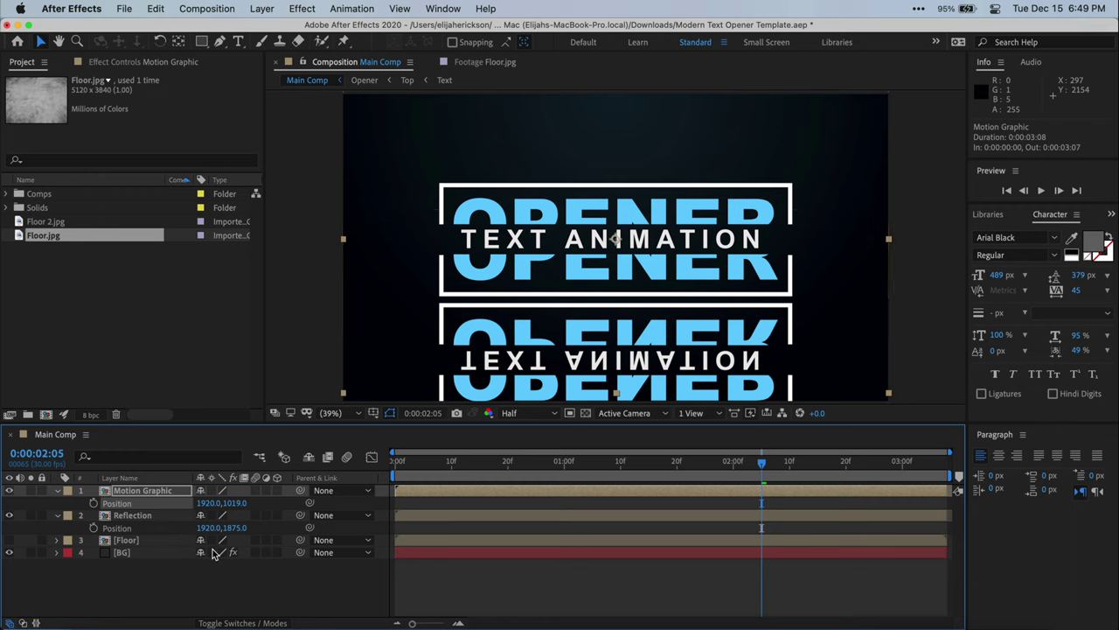
Step: Add a new adjustment layer and place it between Motion Graphic and Reflection
{"action": "right_click", "coordinate": [233, 591]}
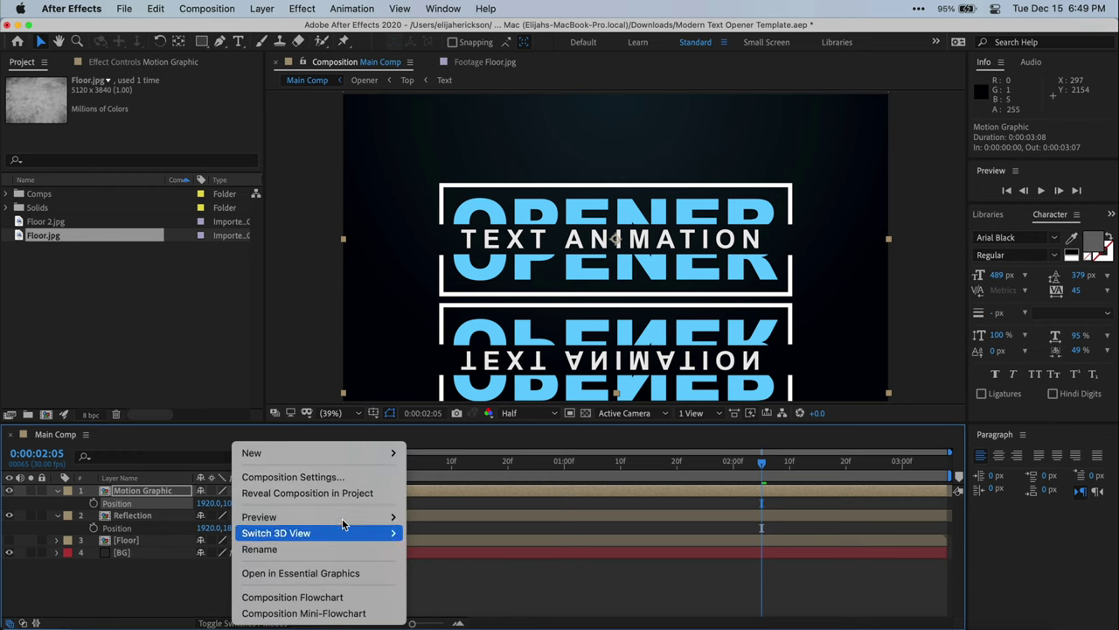
{"action": "mouse_move", "coordinate": [359, 455]}
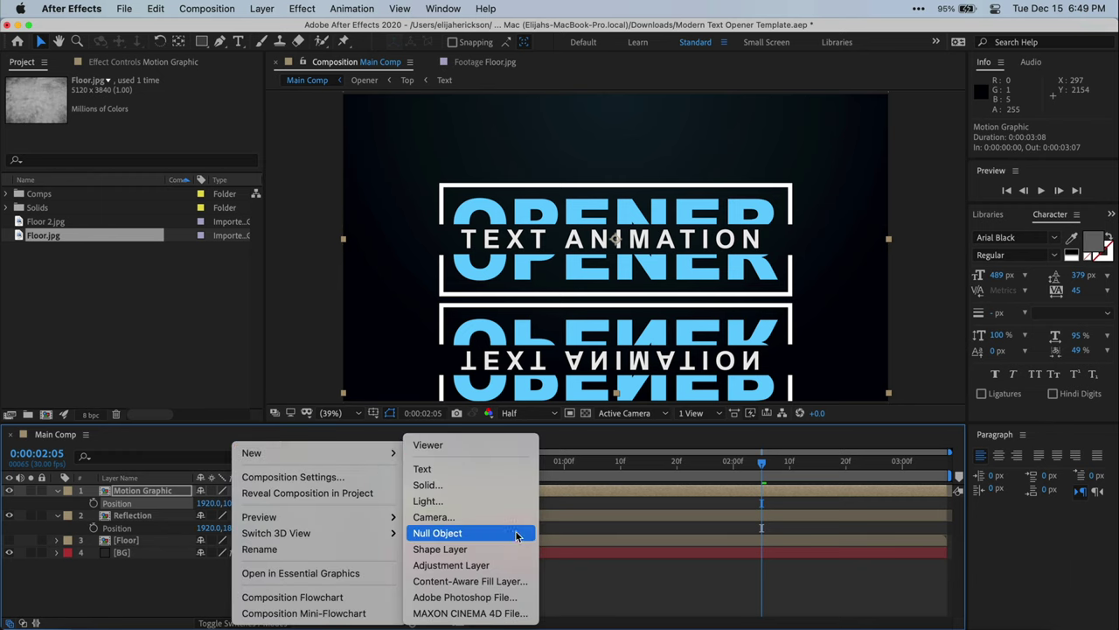
{"action": "left_click", "coordinate": [507, 567]}
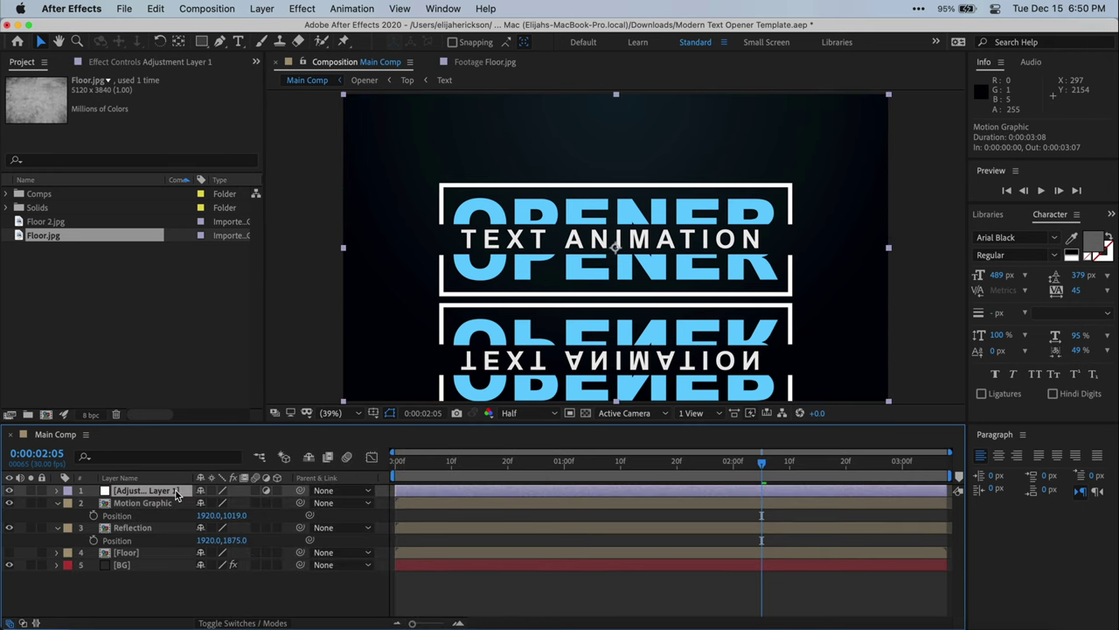
{"action": "left_click_drag", "start_coordinate": [179, 493], "coordinate": [174, 516]}
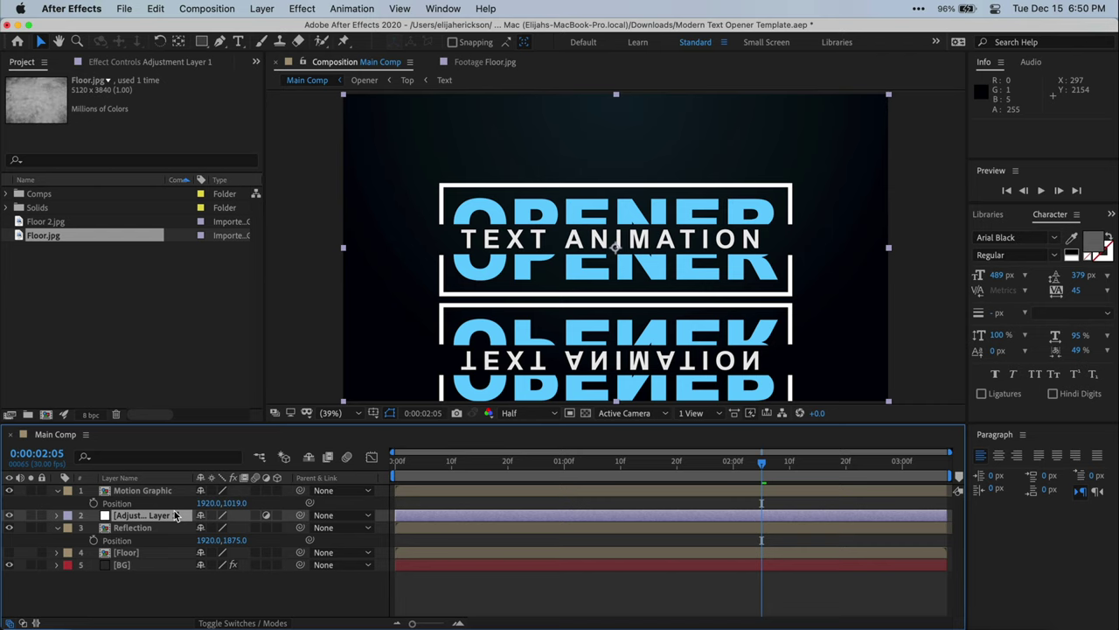
{"action": "left_click", "coordinate": [442, 9]}
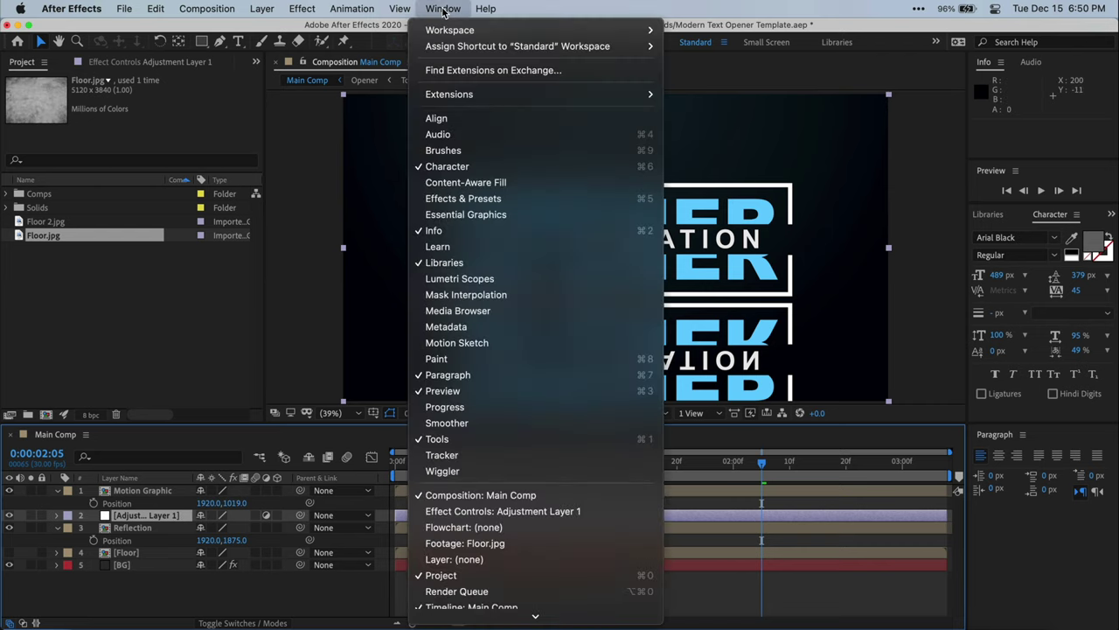
Step: Apply Compound Blur to the adjustment layer using the Floor layer as the blur map, with Maximum Blur 80
{"action": "left_click", "coordinate": [521, 199]}
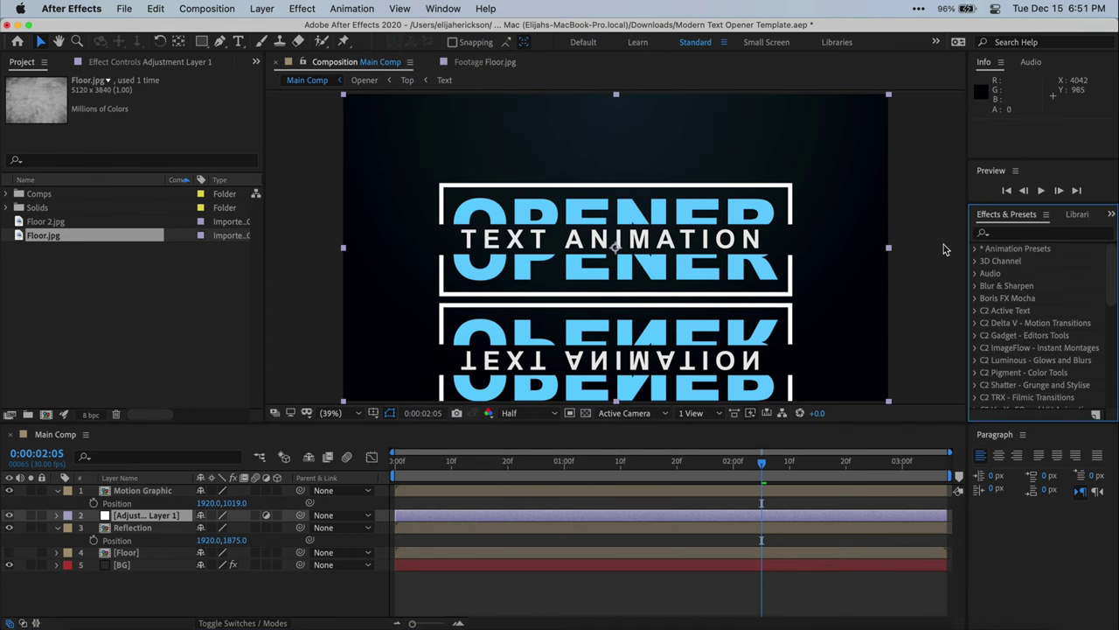
{"action": "left_click", "coordinate": [1041, 234]}
{"action": "type", "text": "compou"}
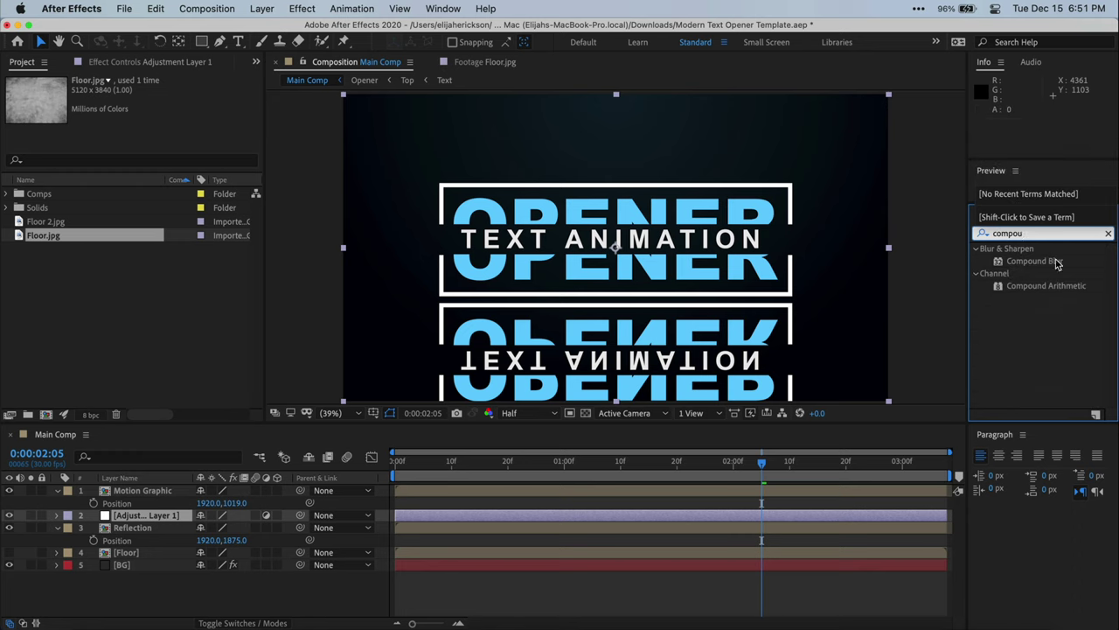
{"action": "left_click_drag", "start_coordinate": [1054, 261], "coordinate": [167, 518]}
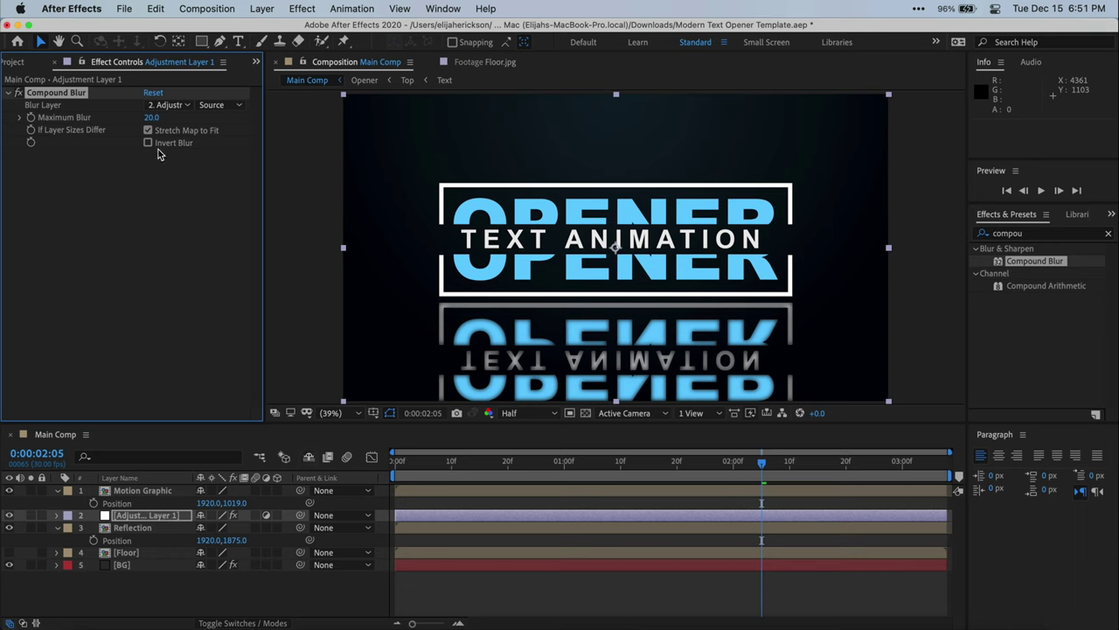
{"action": "left_click", "coordinate": [189, 105]}
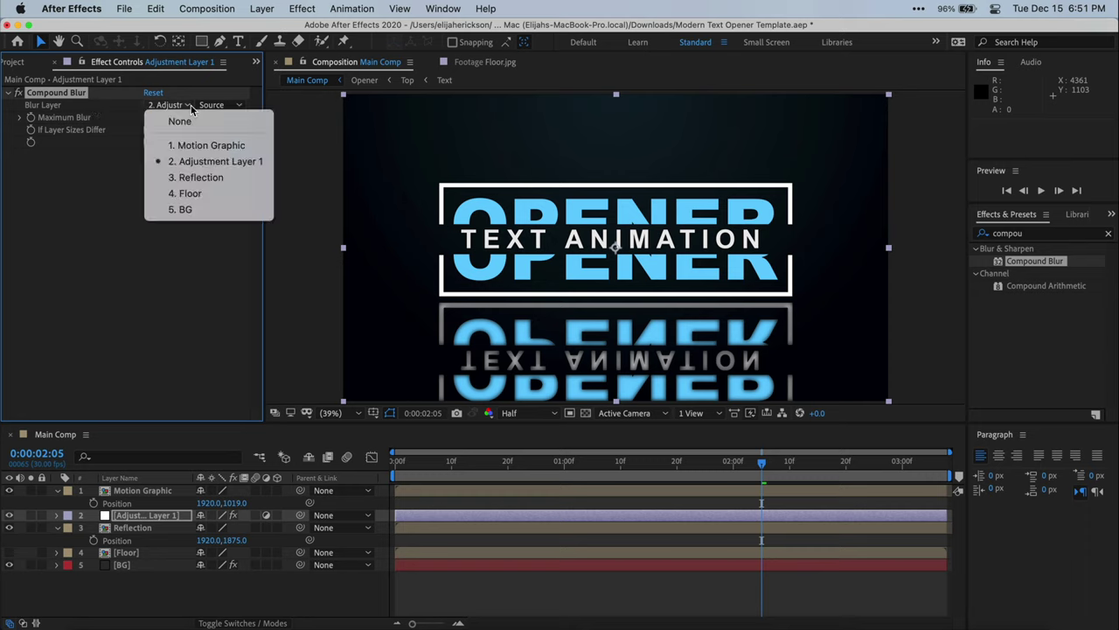
{"action": "left_click", "coordinate": [219, 195]}
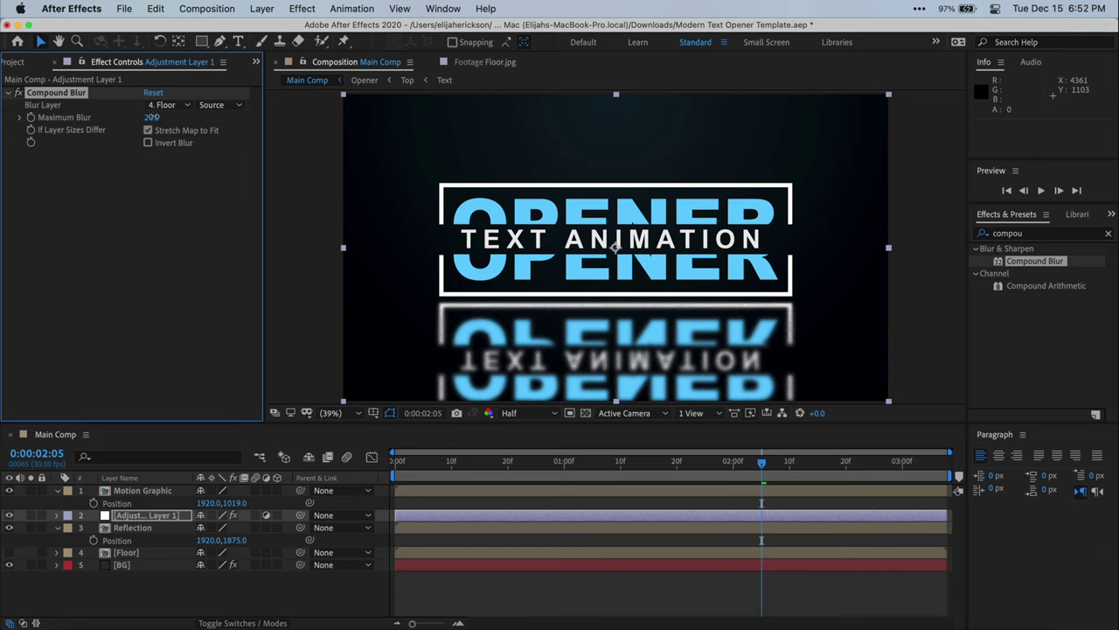
{"action": "left_click_drag", "start_coordinate": [151, 117], "coordinate": [202, 125]}
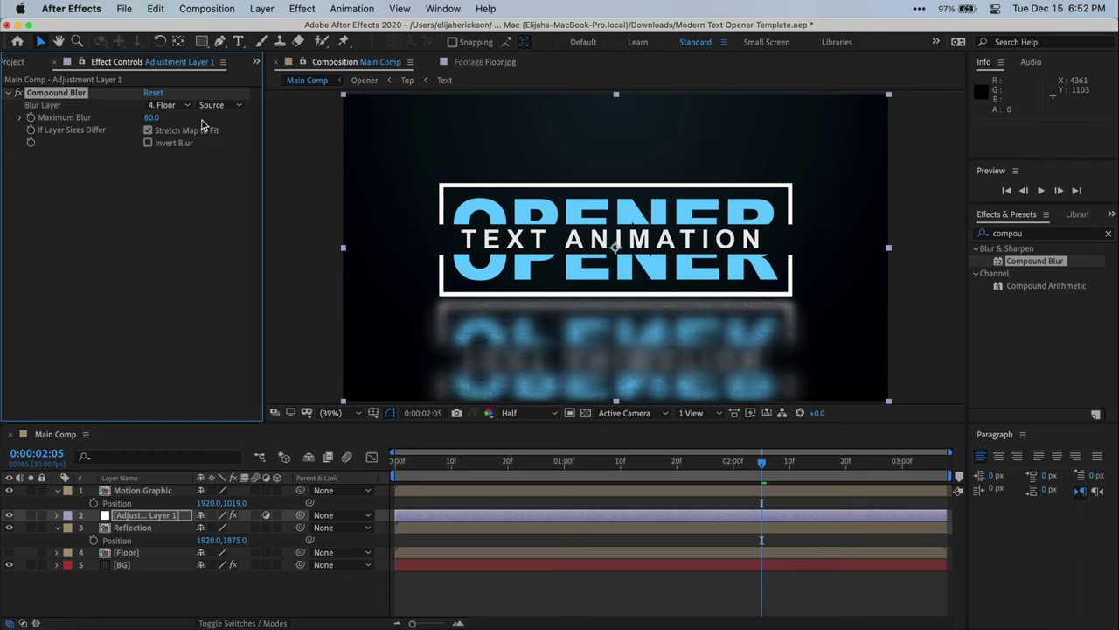
Step: Preview the animation from the start of the timeline, then stop playback
{"action": "left_click", "coordinate": [411, 462]}
{"action": "key", "text": "space"}
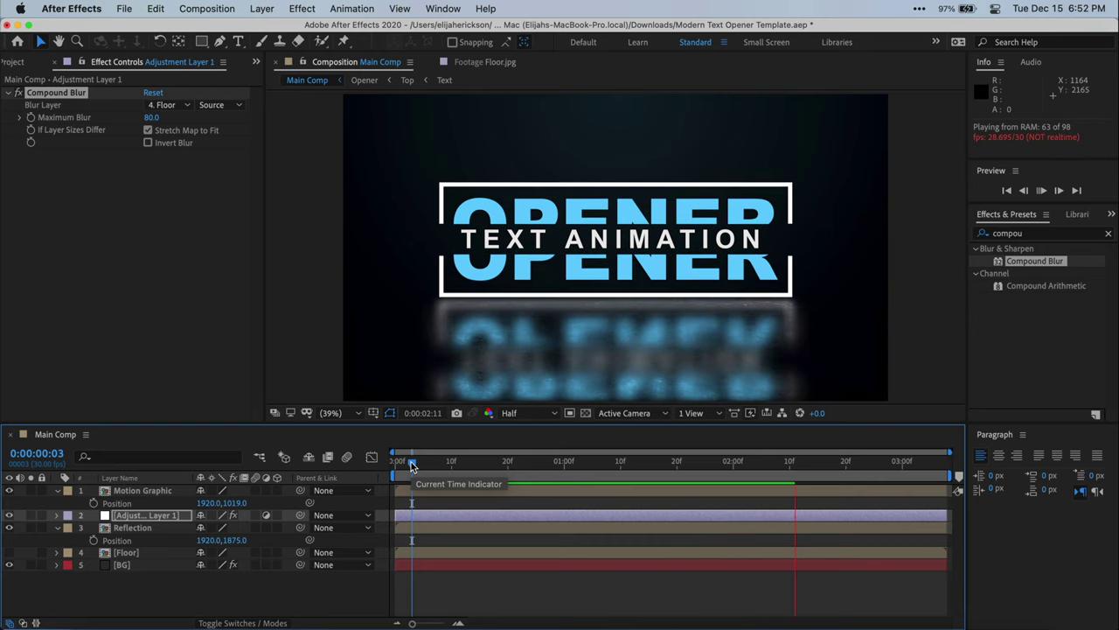
{"action": "key", "text": "space"}
{"action": "left_click_drag", "start_coordinate": [411, 462], "coordinate": [380, 459]}
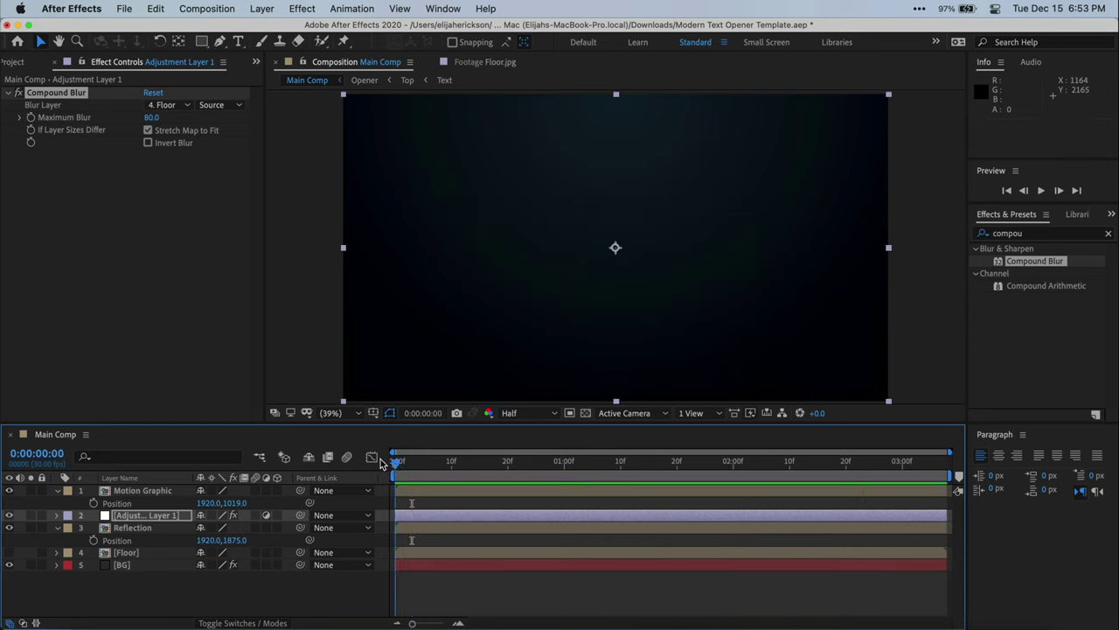
{"action": "key", "text": "space"}
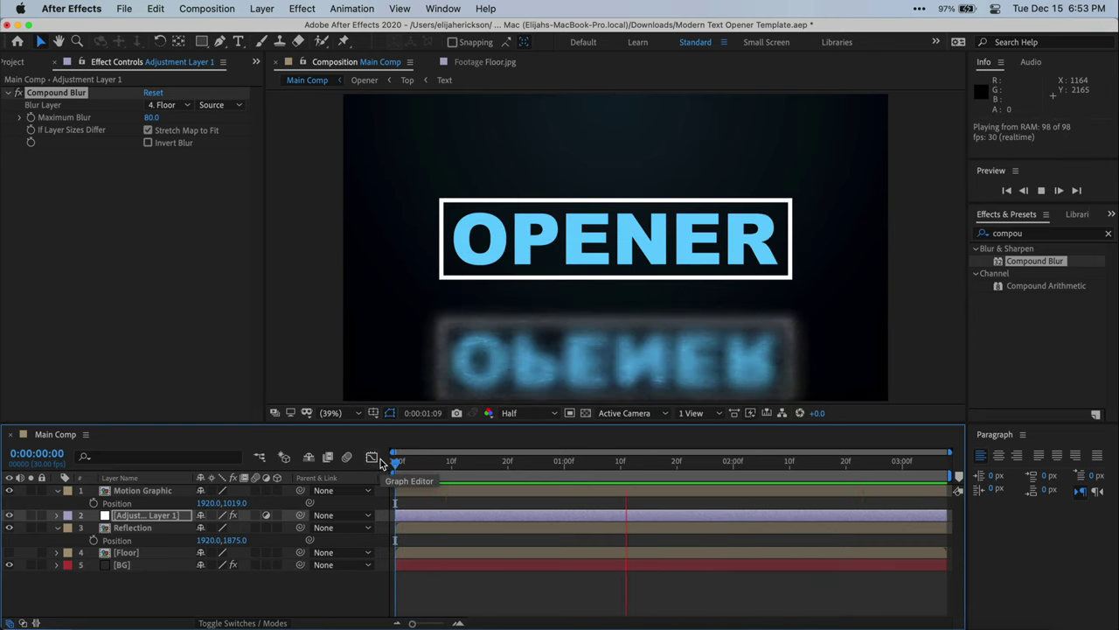
{"action": "key", "text": "space"}
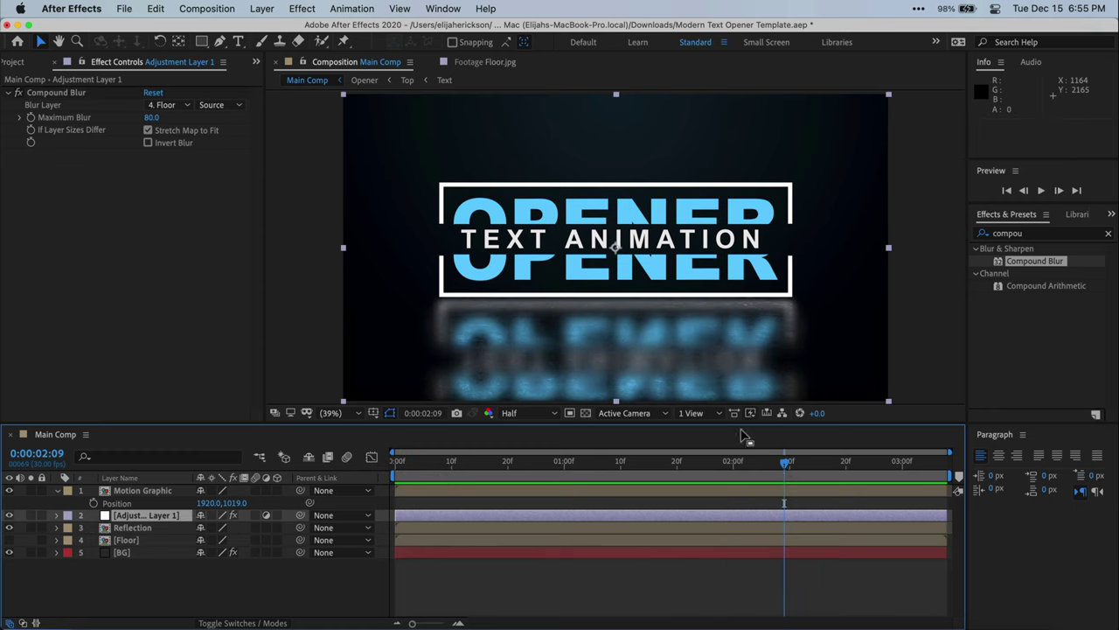
Step: Apply Fast Box Blur to the Reflection layer with a Blur Radius of 6.0
{"action": "left_click", "coordinate": [159, 530]}
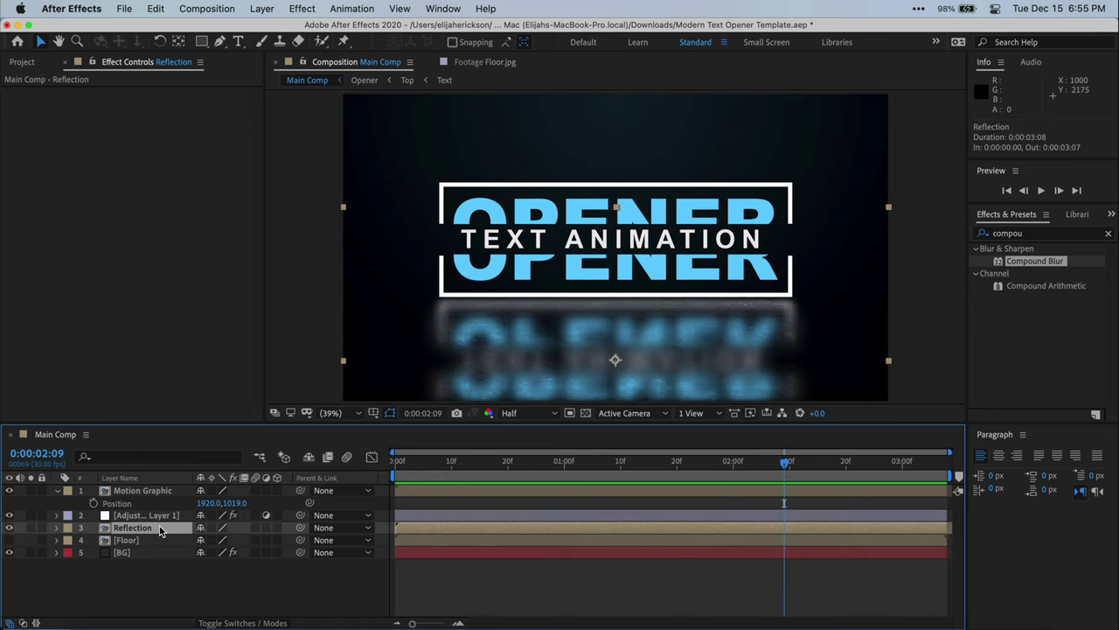
{"action": "key", "text": "ctrl+space"}
{"action": "type", "text": "fast b"}
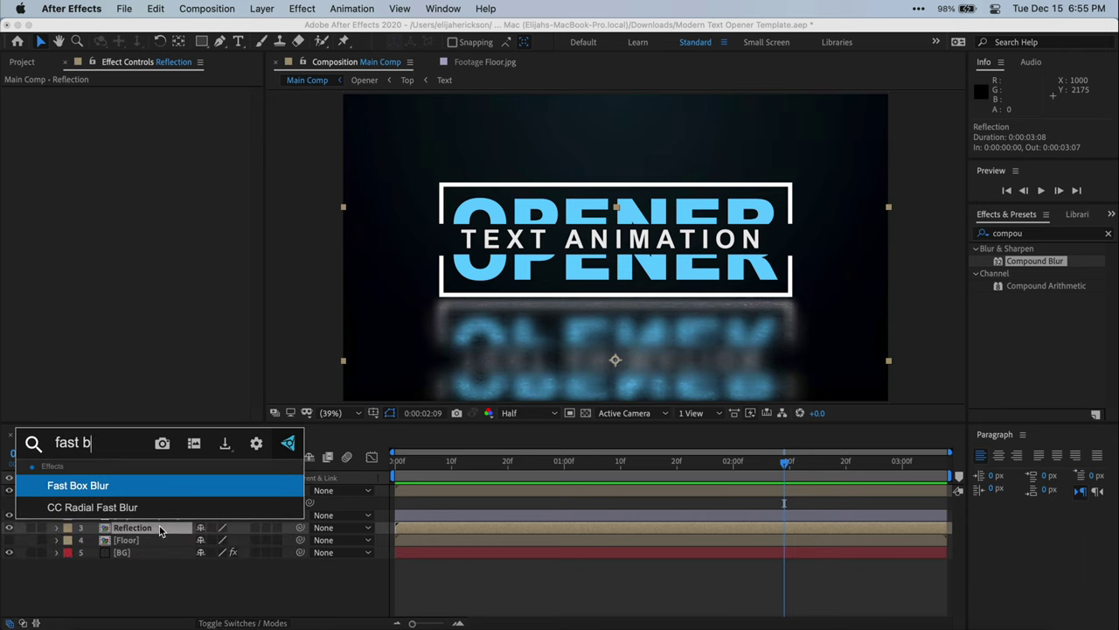
{"action": "key", "text": "Return"}
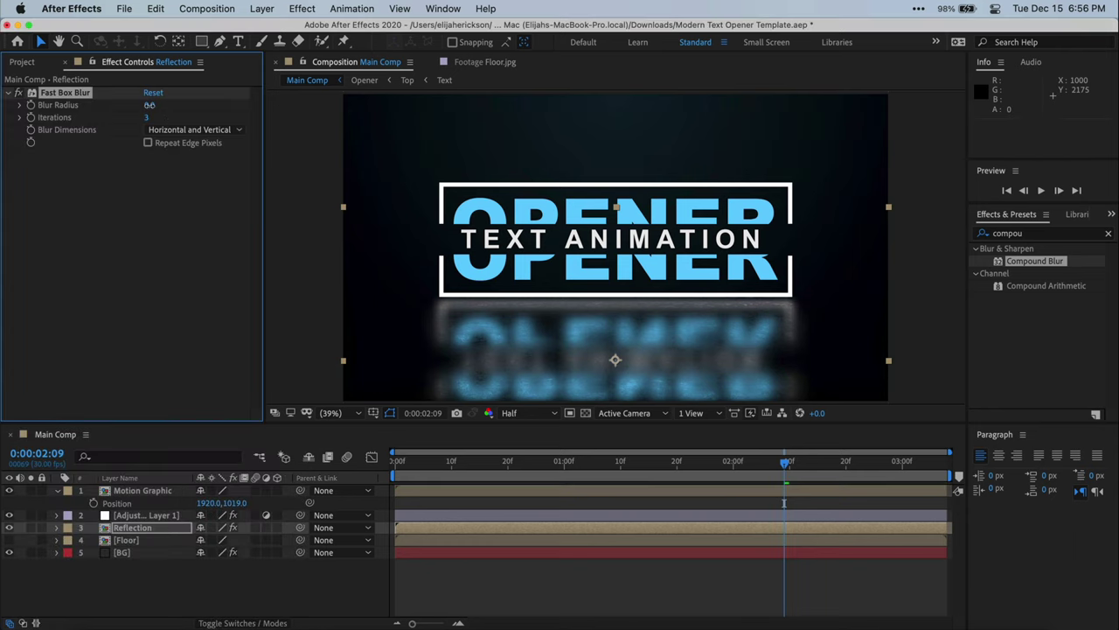
{"action": "mouse_move", "coordinate": [150, 105]}
{"action": "left_mouse_down"}
{"action": "mouse_move", "coordinate": [181, 106]}
{"action": "mouse_move", "coordinate": [162, 118]}
{"action": "left_mouse_up"}
Step: Make Reflection 3D, tilt it back on X, check its scale at 102, -102, 102%, and preview from the start
{"action": "left_click", "coordinate": [276, 527]}
{"action": "key", "text": "r"}
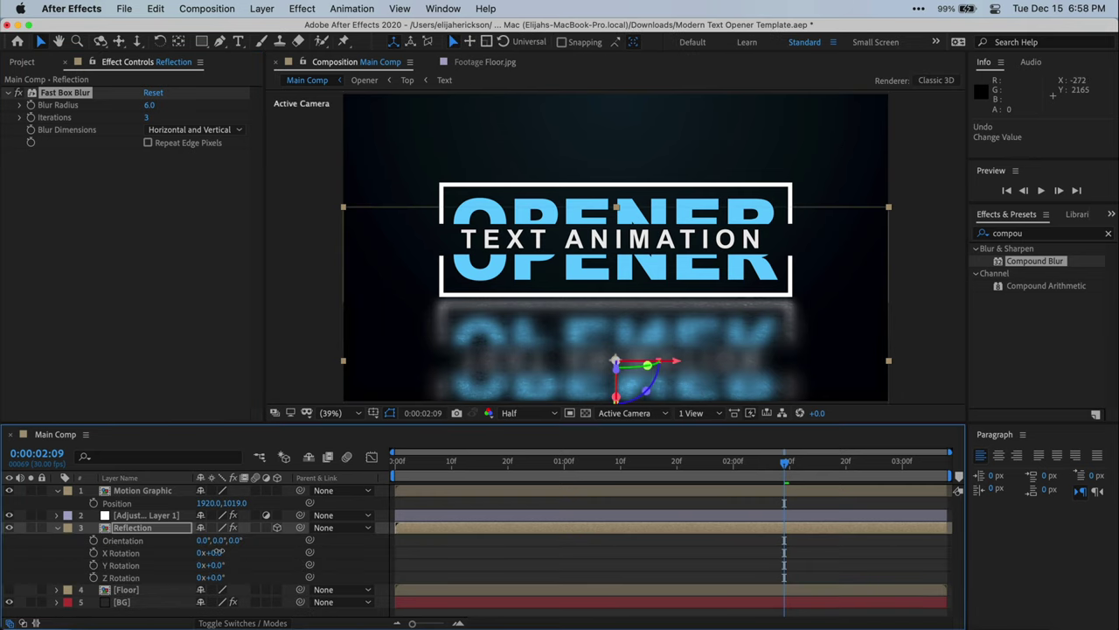
{"action": "left_click_drag", "start_coordinate": [218, 553], "coordinate": [215, 543]}
{"action": "key", "text": "s"}
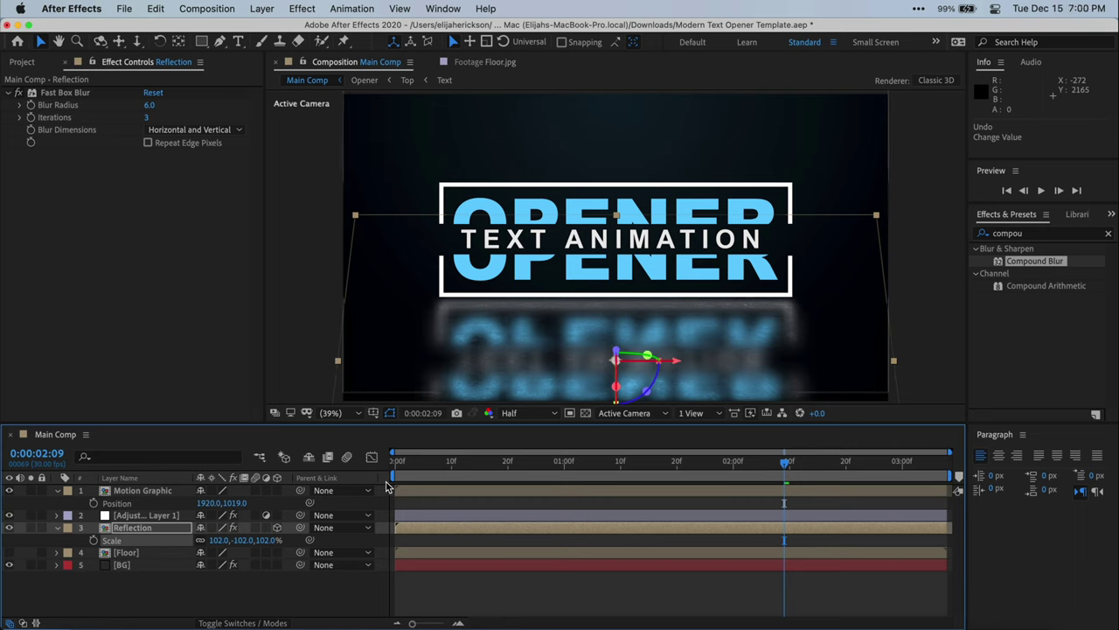
{"action": "left_click", "coordinate": [398, 461]}
{"action": "key", "text": "space"}
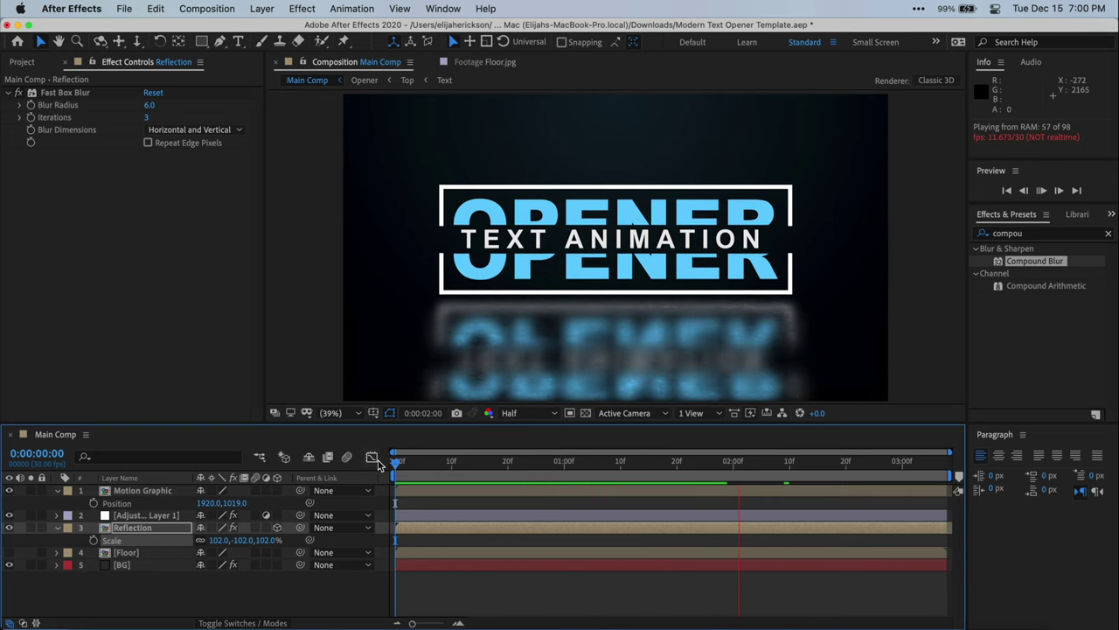
Step: Stop the preview, open the Floor precomp, and add Floor 2.jpg to it
{"action": "left_click", "coordinate": [736, 463]}
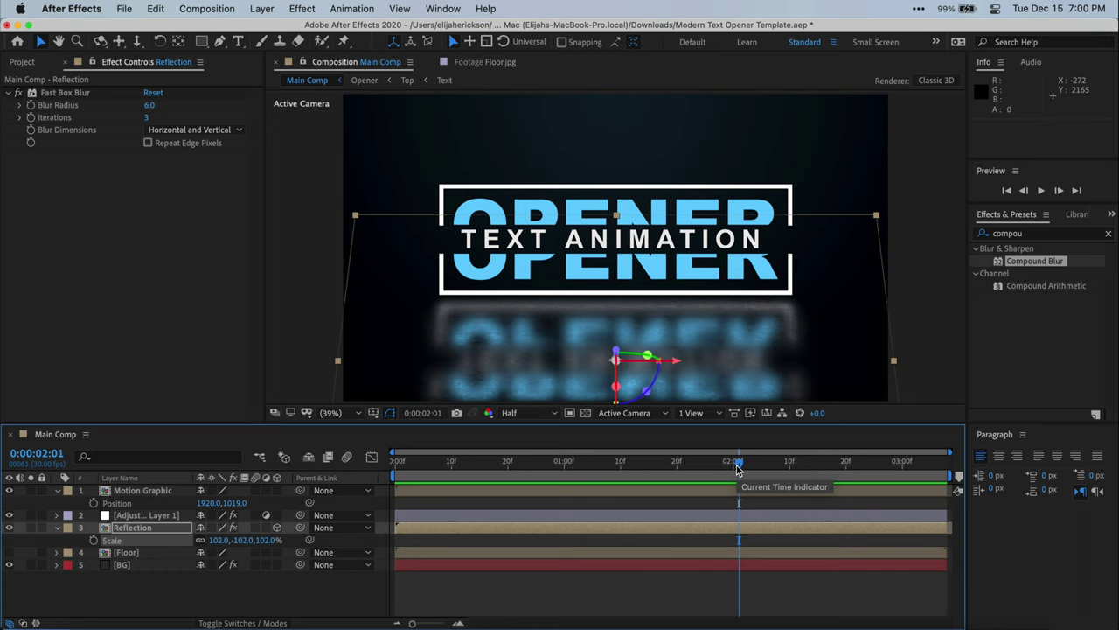
{"action": "left_click", "coordinate": [106, 556]}
{"action": "double_click", "coordinate": [106, 556]}
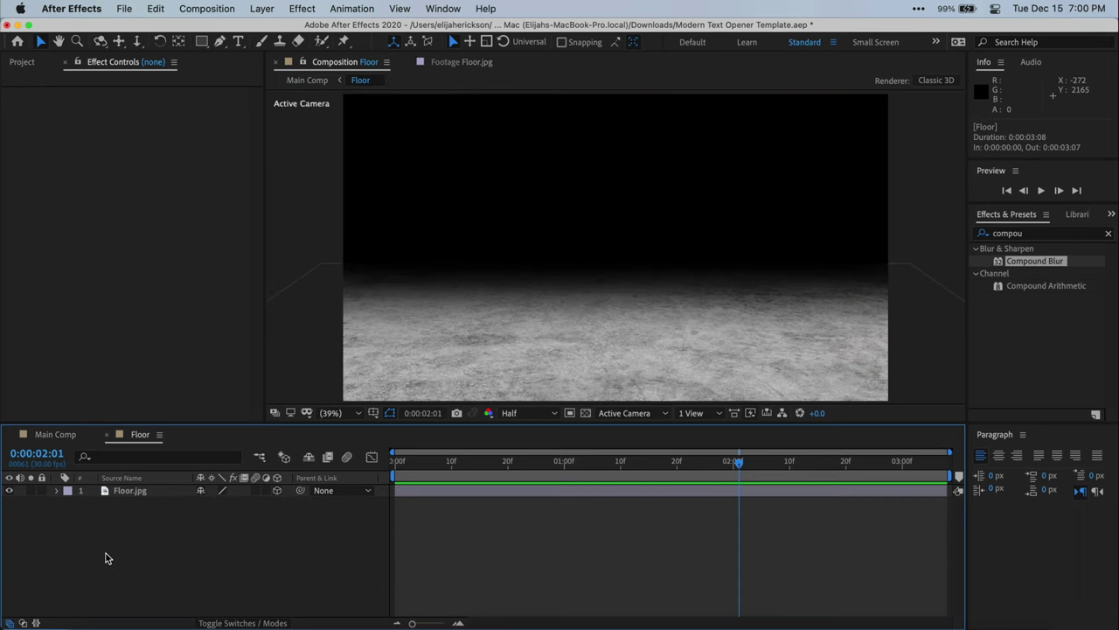
{"action": "left_click", "coordinate": [30, 66]}
{"action": "left_click_drag", "start_coordinate": [19, 222], "coordinate": [125, 491]}
Step: Make Floor 2.jpg a 3D layer with X Rotation -93° and Position Y 1643
{"action": "left_click", "coordinate": [278, 490]}
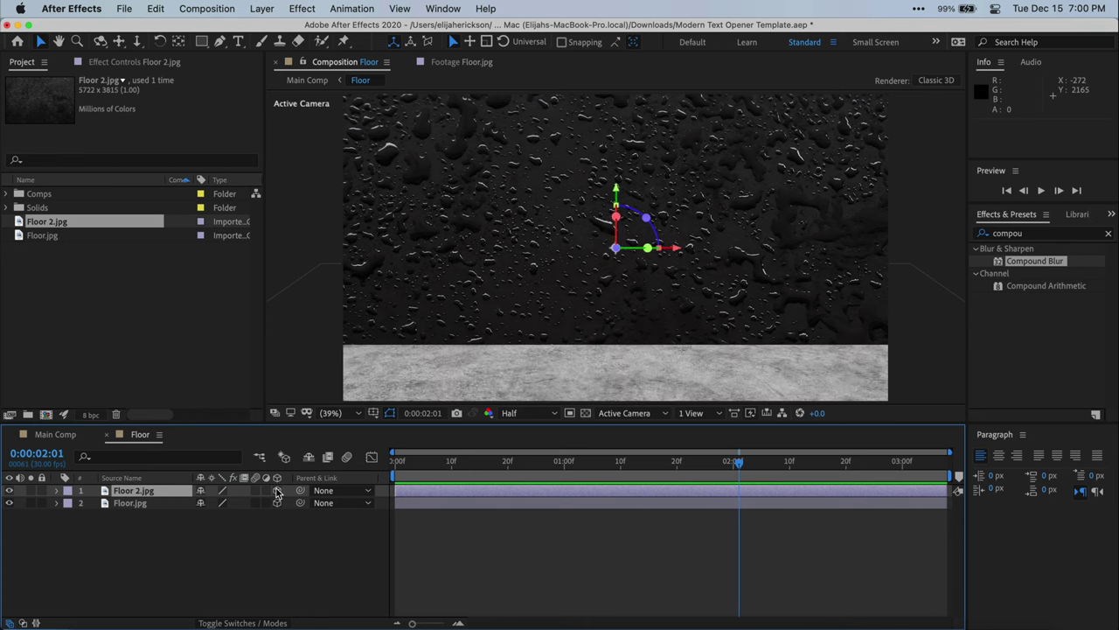
{"action": "key", "text": "r"}
{"action": "left_click_drag", "start_coordinate": [229, 515], "coordinate": [158, 497]}
{"action": "key", "text": "p"}
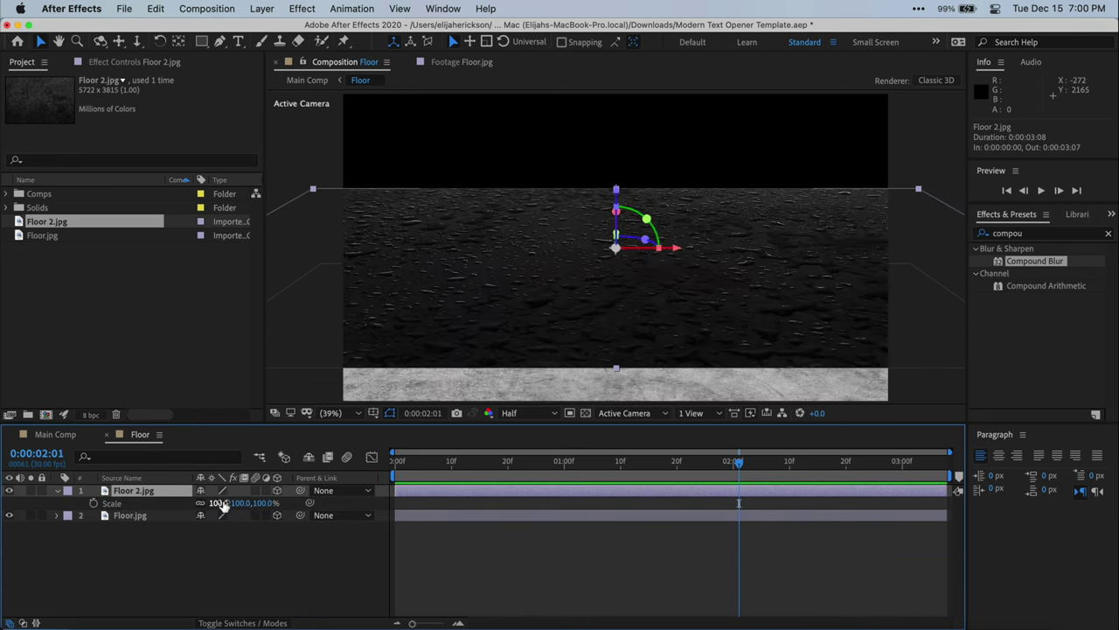
{"action": "left_click_drag", "start_coordinate": [226, 504], "coordinate": [622, 537]}
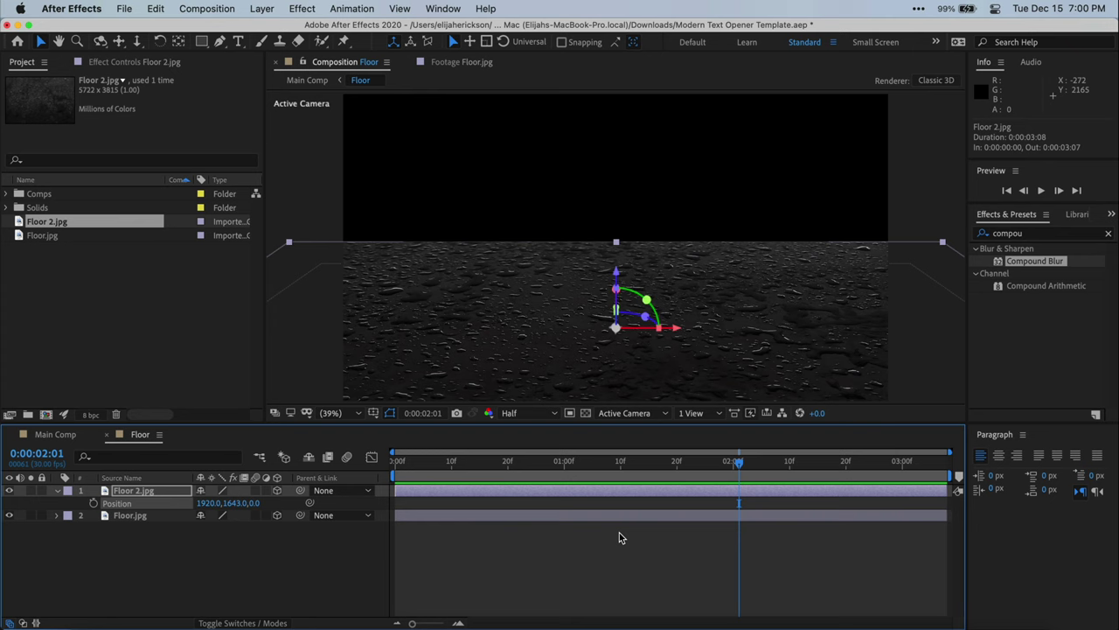
Step: Copy Mask 1 from Floor.jpg onto Floor 2.jpg, then return to Main Comp
{"action": "left_click", "coordinate": [56, 515]}
{"action": "left_click", "coordinate": [70, 529]}
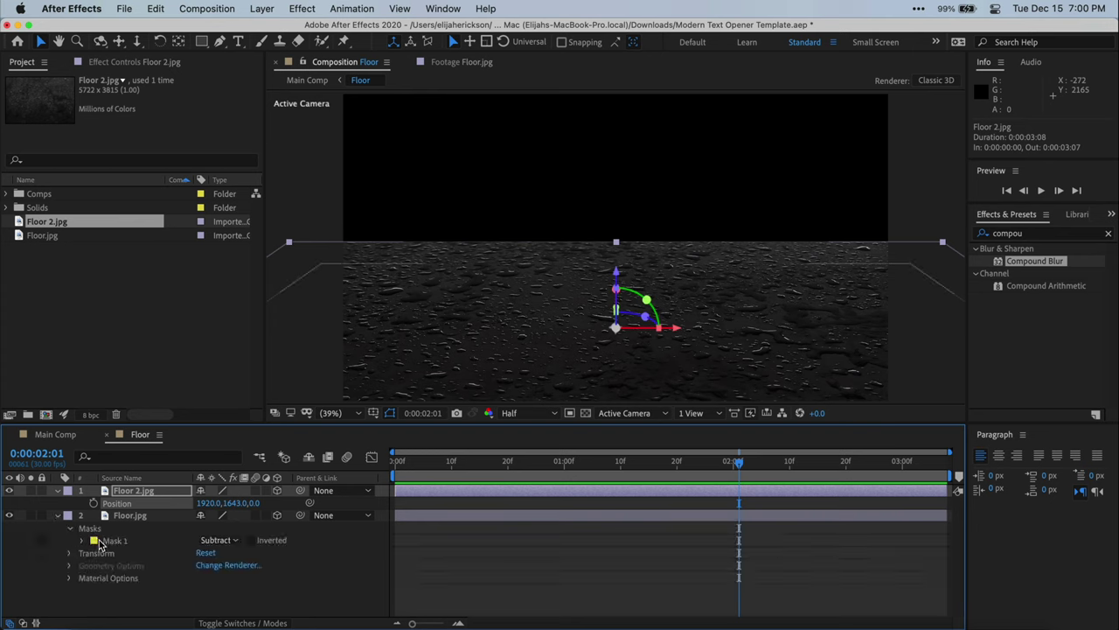
{"action": "left_click", "coordinate": [114, 541]}
{"action": "key", "text": "cmd+c"}
{"action": "left_click", "coordinate": [129, 491]}
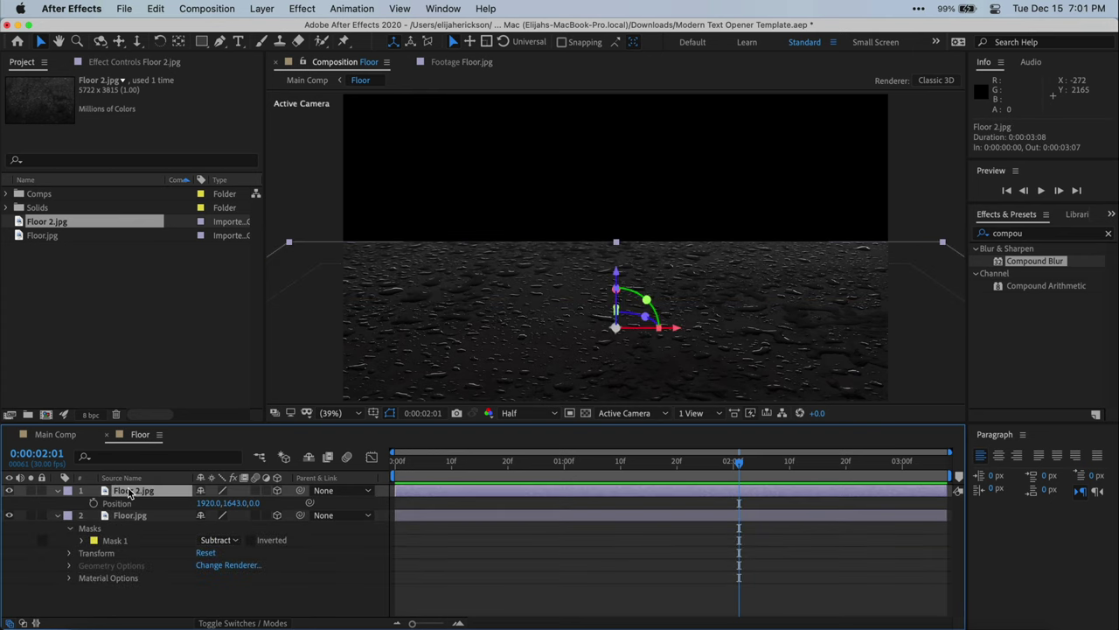
{"action": "key", "text": "cmd+v"}
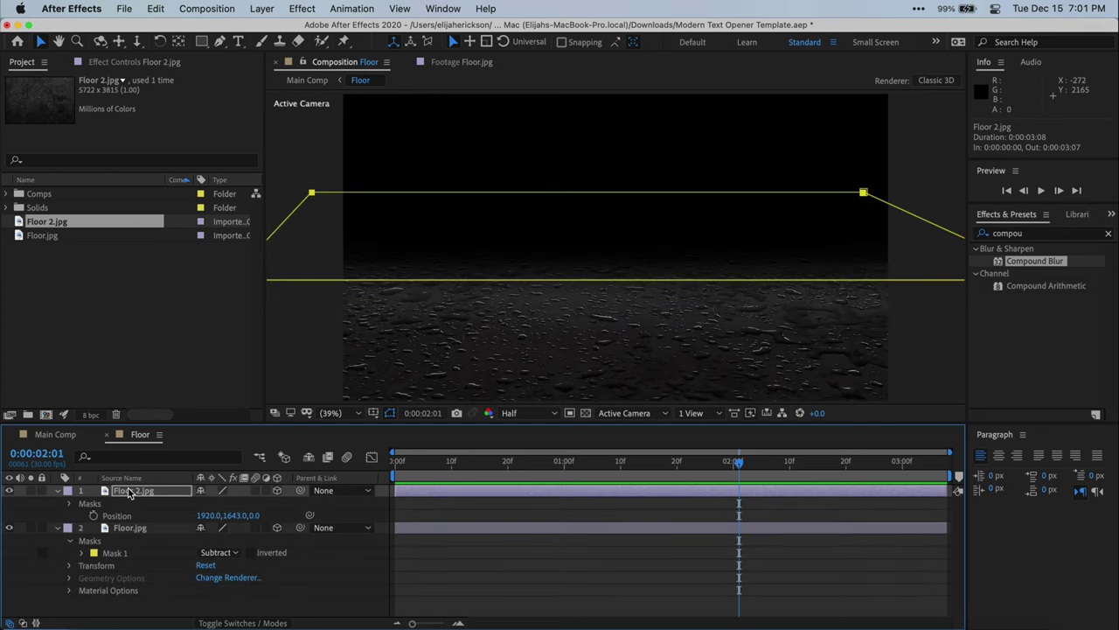
{"action": "left_click", "coordinate": [61, 437]}
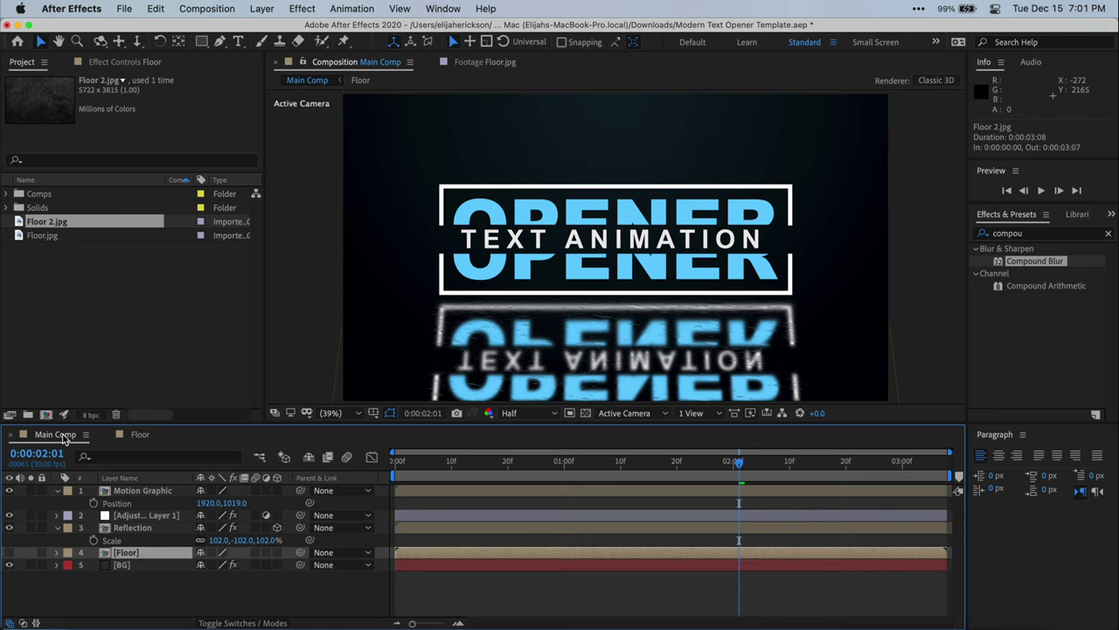
Step: Raise the adjustment layer's Compound Blur Maximum Blur to 323
{"action": "left_click", "coordinate": [156, 517]}
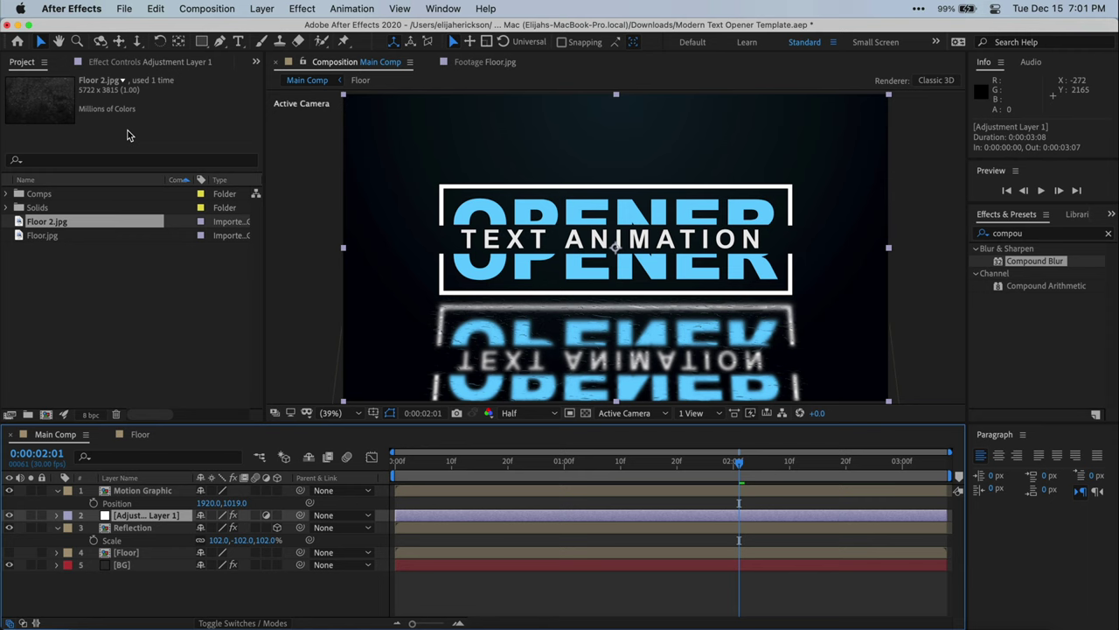
{"action": "left_click", "coordinate": [140, 65]}
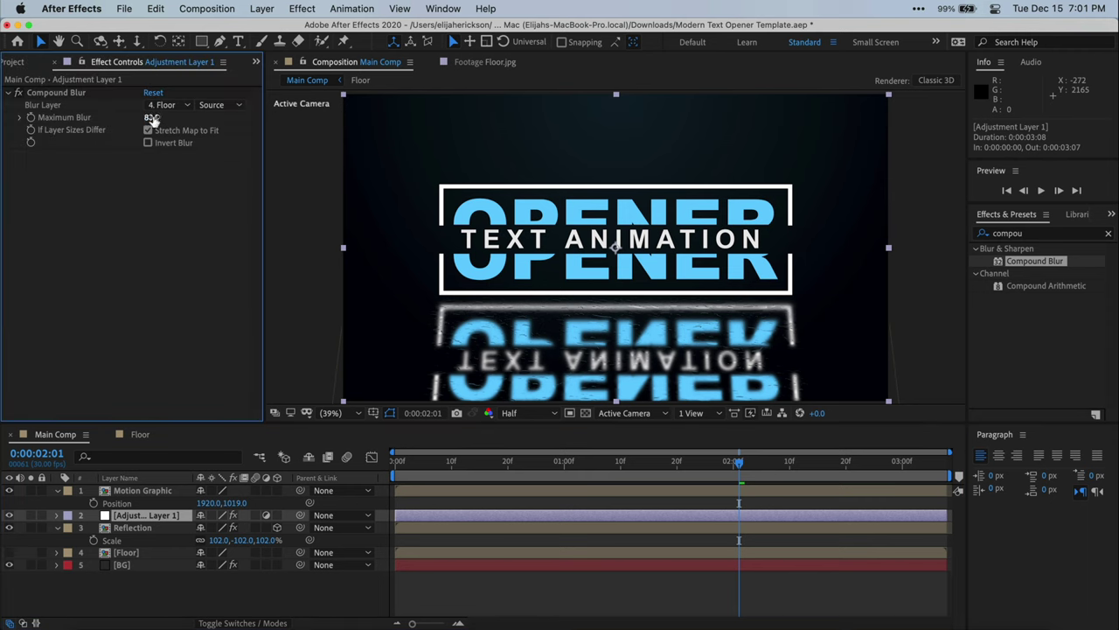
{"action": "left_click_drag", "start_coordinate": [151, 120], "coordinate": [321, 109]}
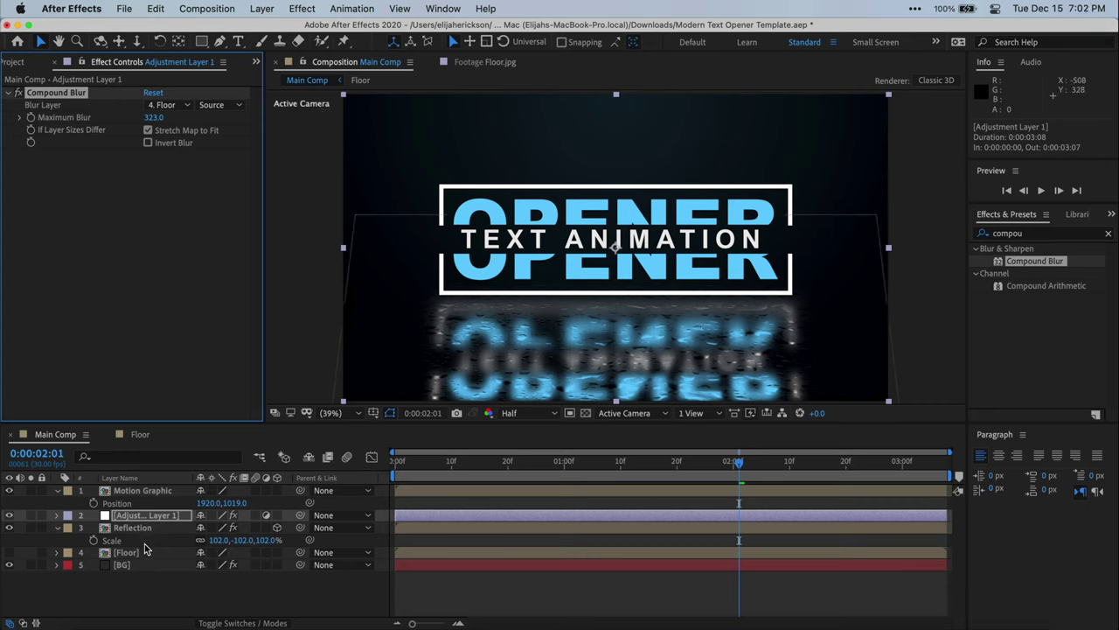
Step: Hide the BG layer, leaving its visibility switched off
{"action": "left_click", "coordinate": [136, 579]}
{"action": "left_click", "coordinate": [131, 566]}
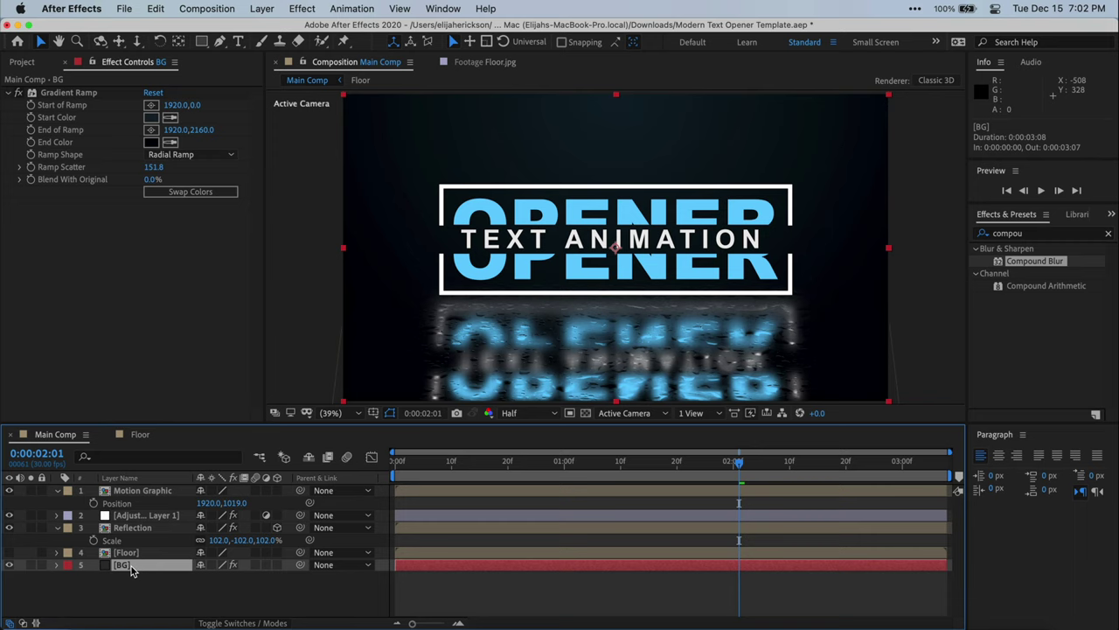
{"action": "left_click", "coordinate": [9, 565]}
{"action": "left_click", "coordinate": [10, 565]}
{"action": "left_click", "coordinate": [10, 565]}
{"action": "left_click", "coordinate": [9, 564]}
{"action": "left_click", "coordinate": [10, 565]}
Step: Add a new solid layer and apply Gradient Ramp to it
{"action": "right_click", "coordinate": [138, 590]}
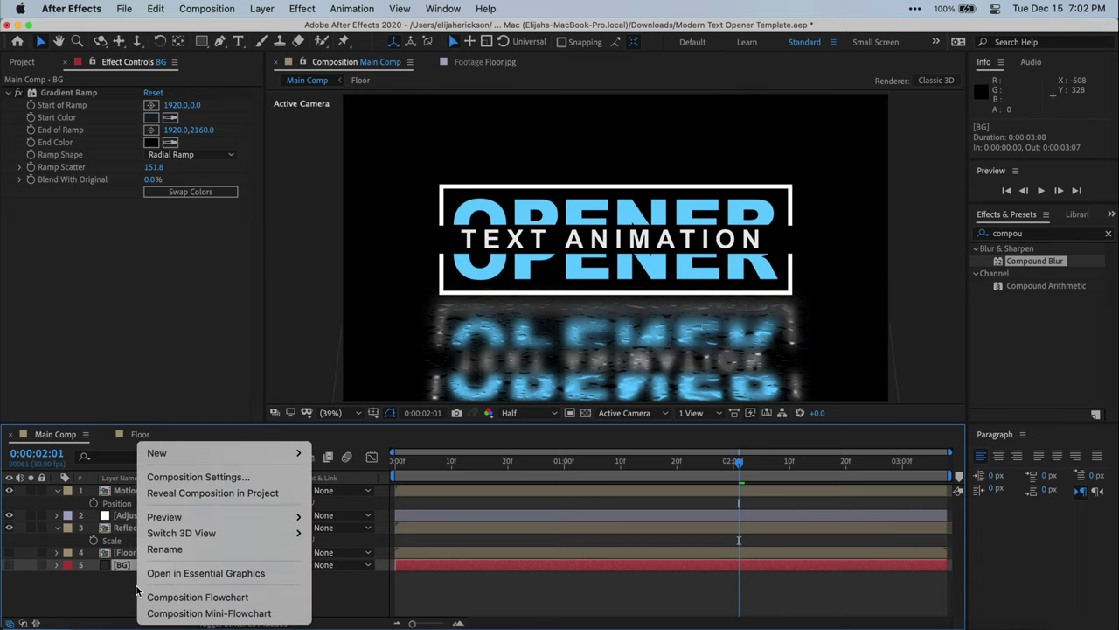
{"action": "mouse_move", "coordinate": [255, 460]}
{"action": "left_click", "coordinate": [365, 485]}
{"action": "key", "text": "ctrl+space"}
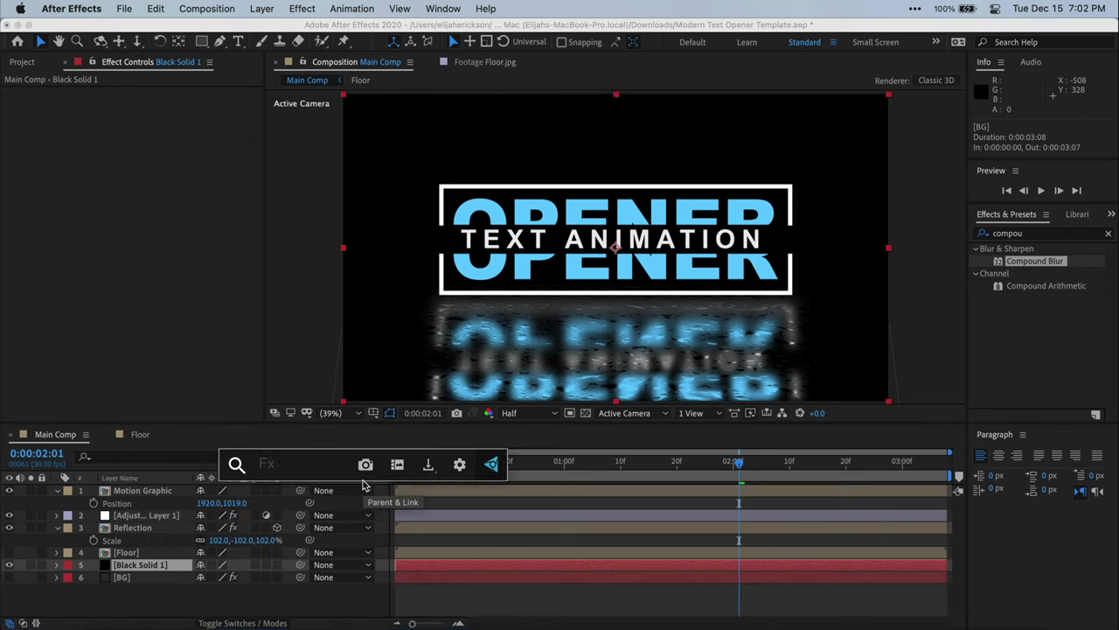
{"action": "type", "text": "gra"}
{"action": "key", "text": "Return"}
Step: Swap the Gradient Ramp colours and set the start colour to a dark teal
{"action": "left_click", "coordinate": [192, 194]}
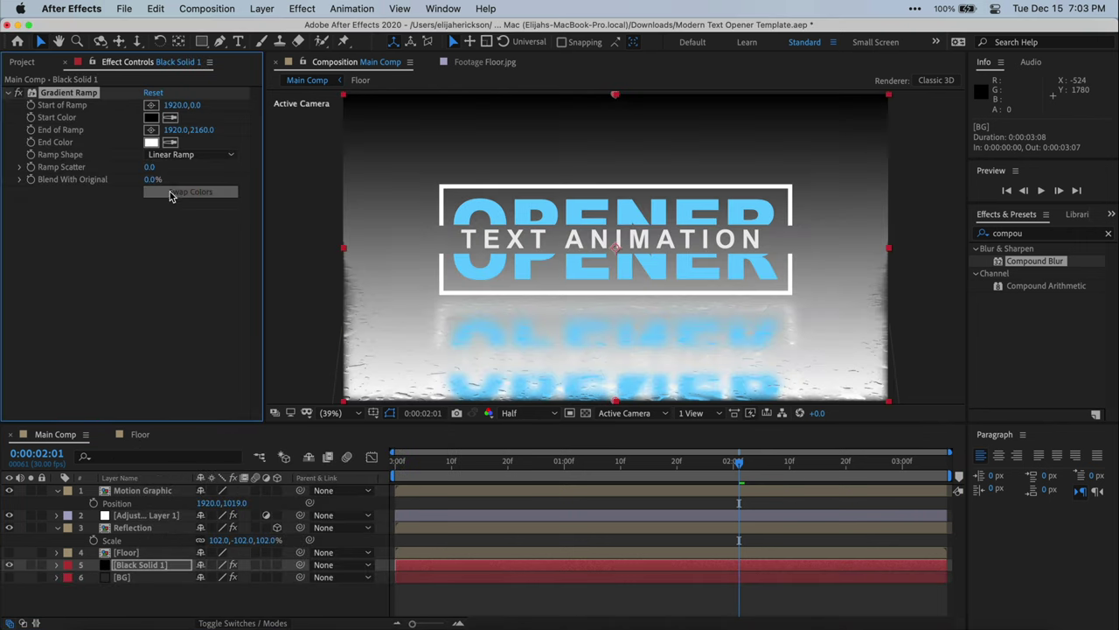
{"action": "left_click", "coordinate": [151, 117]}
{"action": "left_click", "coordinate": [211, 238]}
{"action": "left_click_drag", "start_coordinate": [185, 159], "coordinate": [201, 318]}
{"action": "left_click", "coordinate": [326, 160]}
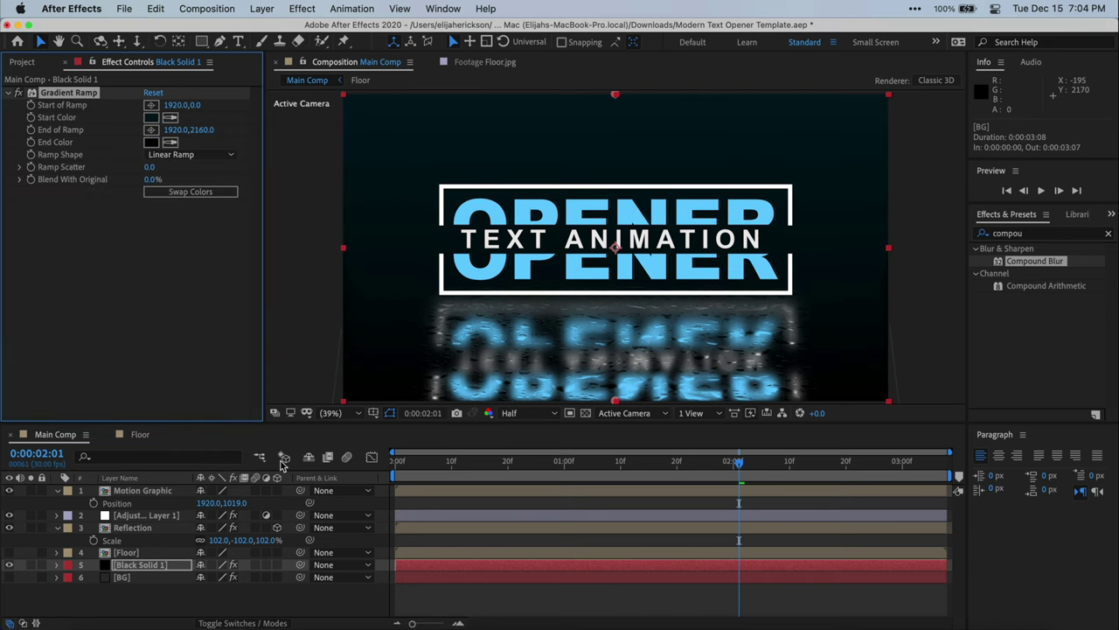
Step: Lower the Reflection layer's Opacity to roughly 35–41% so the mirrored title looks faint
{"action": "left_click", "coordinate": [133, 527]}
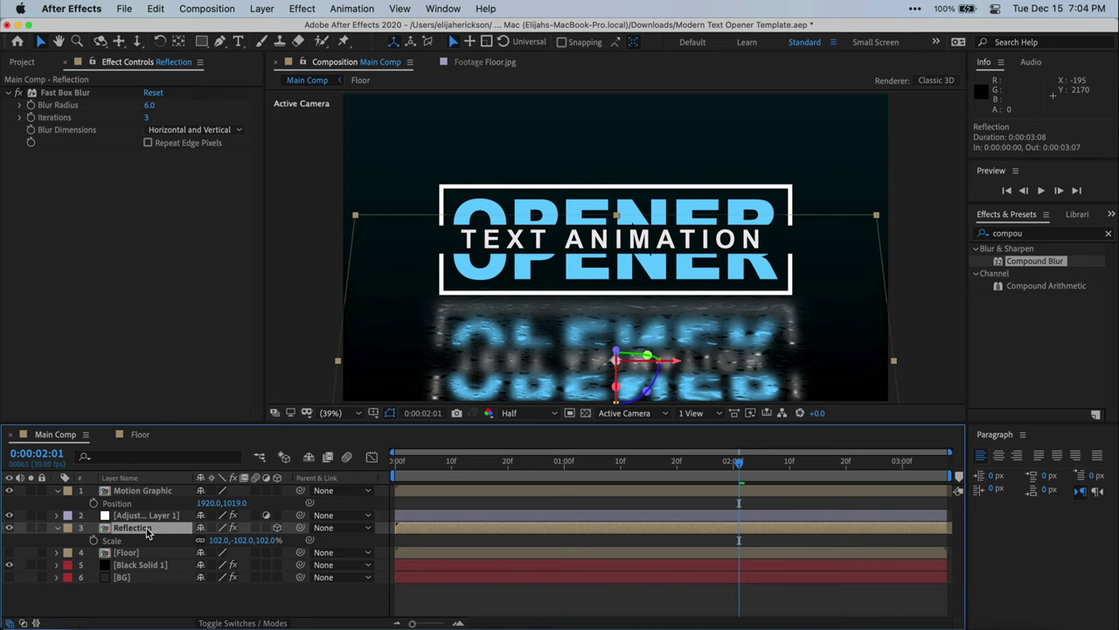
{"action": "key", "text": "t"}
{"action": "left_click_drag", "start_coordinate": [206, 540], "coordinate": [167, 548]}
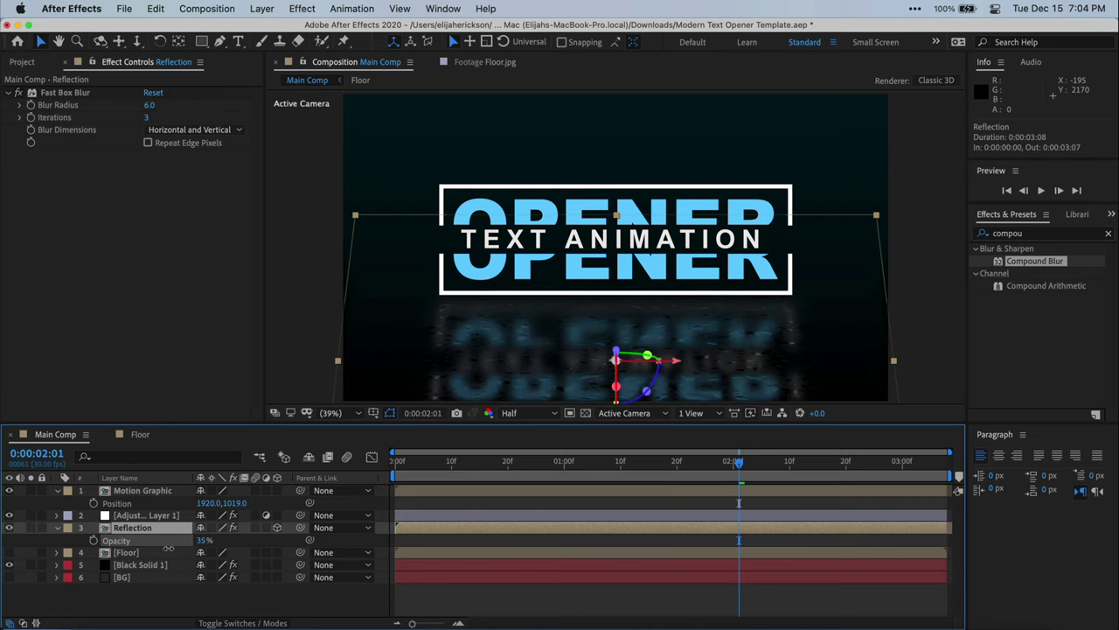